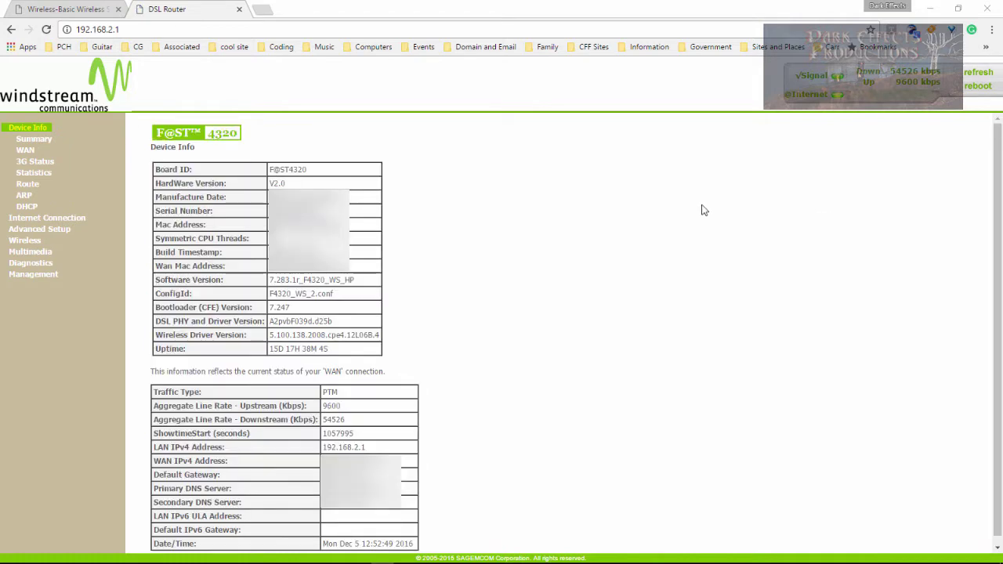
# Disable wireless on the DSL router and save the basic wireless settings.
pyautogui.click(65, 10)
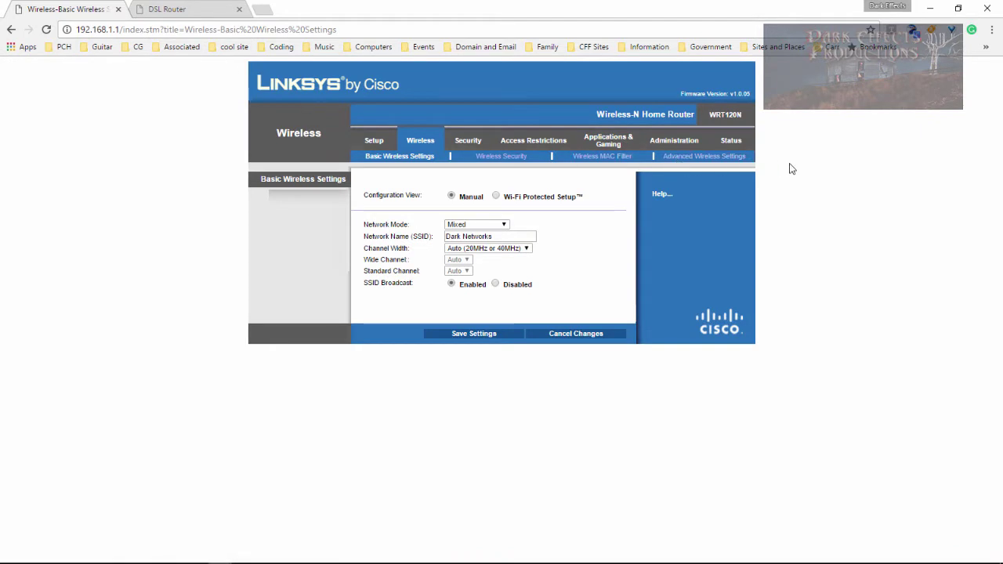
pyautogui.click(222, 18)
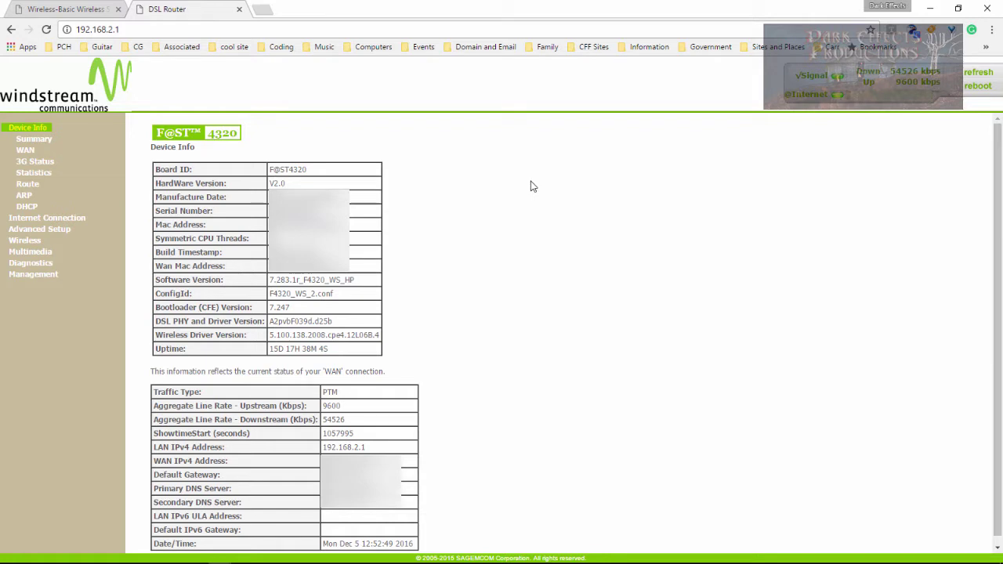
pyautogui.click(35, 239)
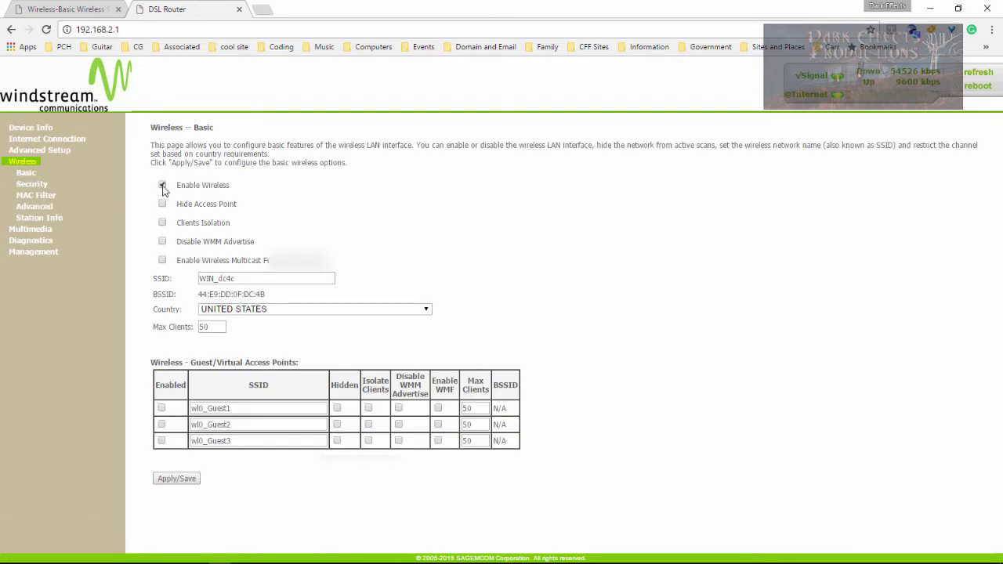
pyautogui.click(162, 186)
pyautogui.click(176, 205)
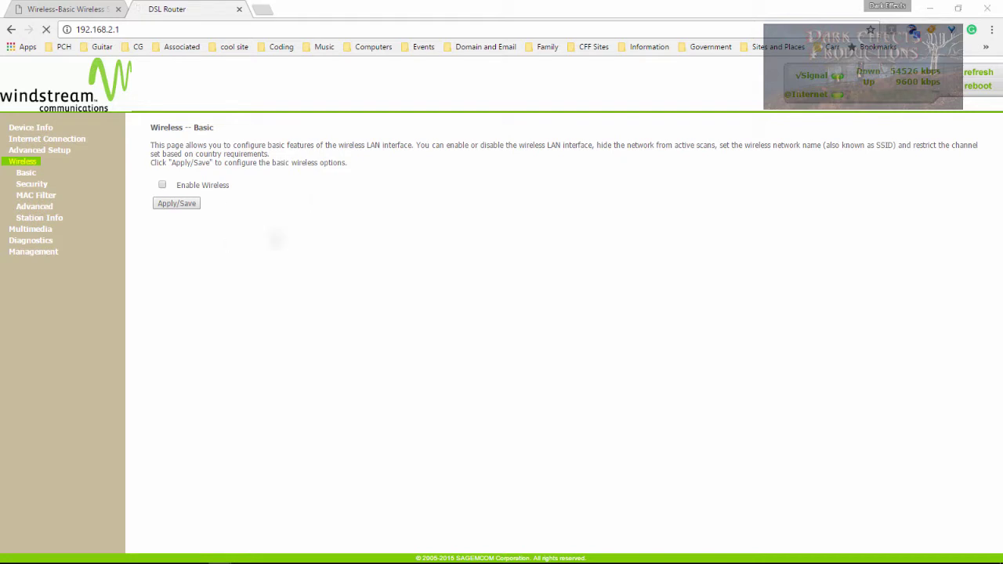
# Disable real-time AutoDetection in the DSL router's advanced setup and accept the removal of all current PVCs.
pyautogui.click(49, 153)
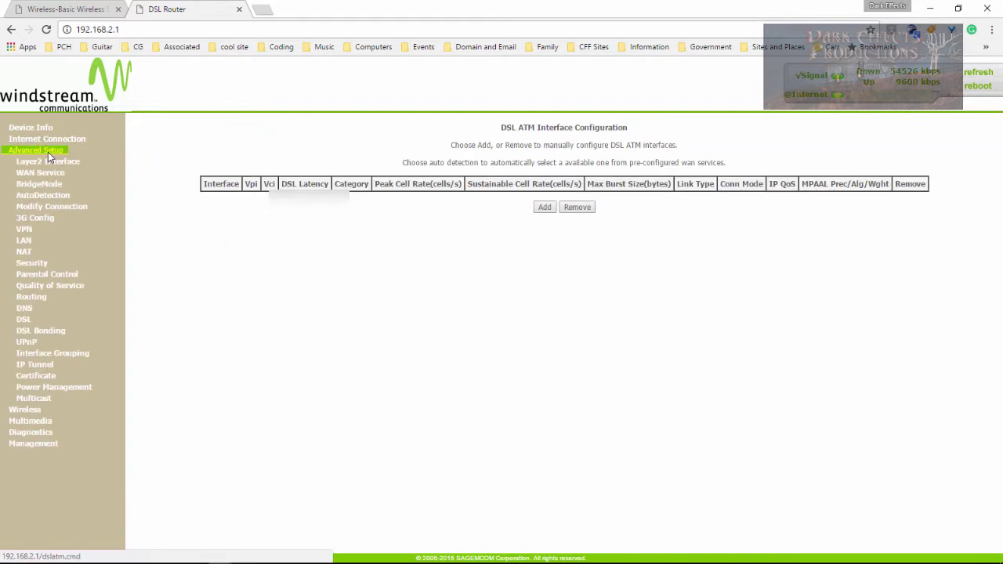
pyautogui.click(49, 203)
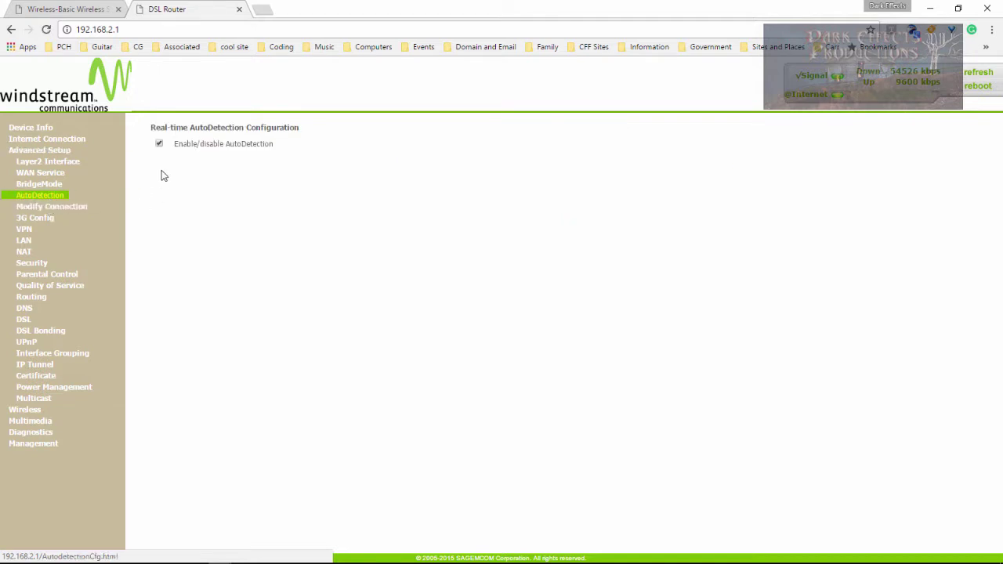
pyautogui.click(159, 145)
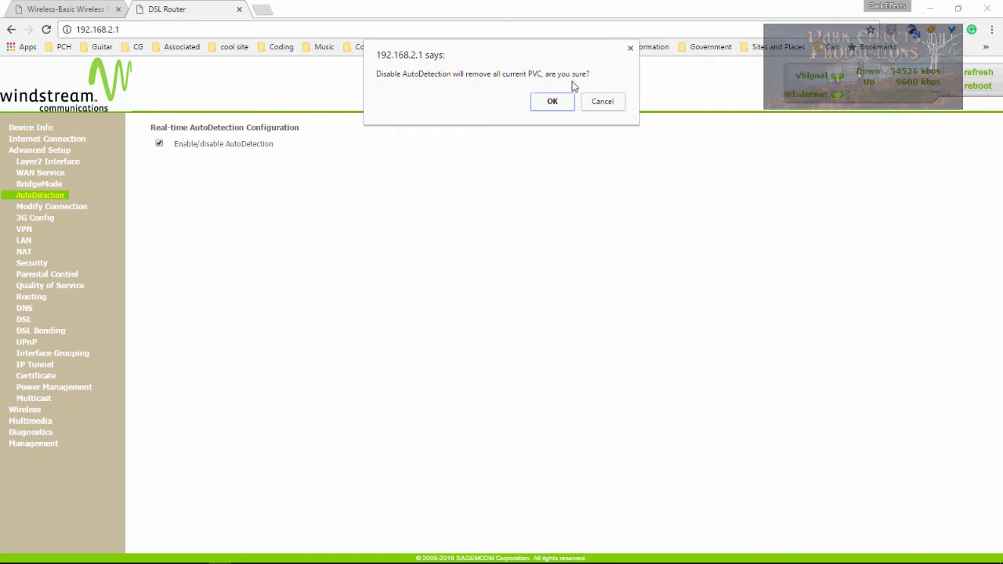
pyautogui.click(556, 102)
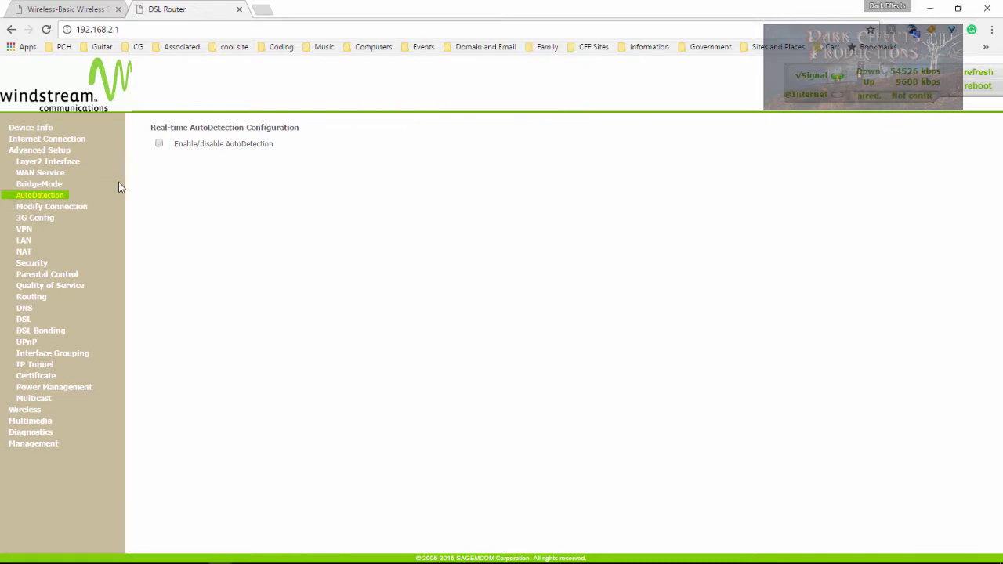
# Add a DSL ATM interface with VPI 0, VCI 35, both Path0 and Path1 latency, and LLC/SNAP-BRIDGING encapsulation.
pyautogui.click(61, 166)
pyautogui.click(50, 174)
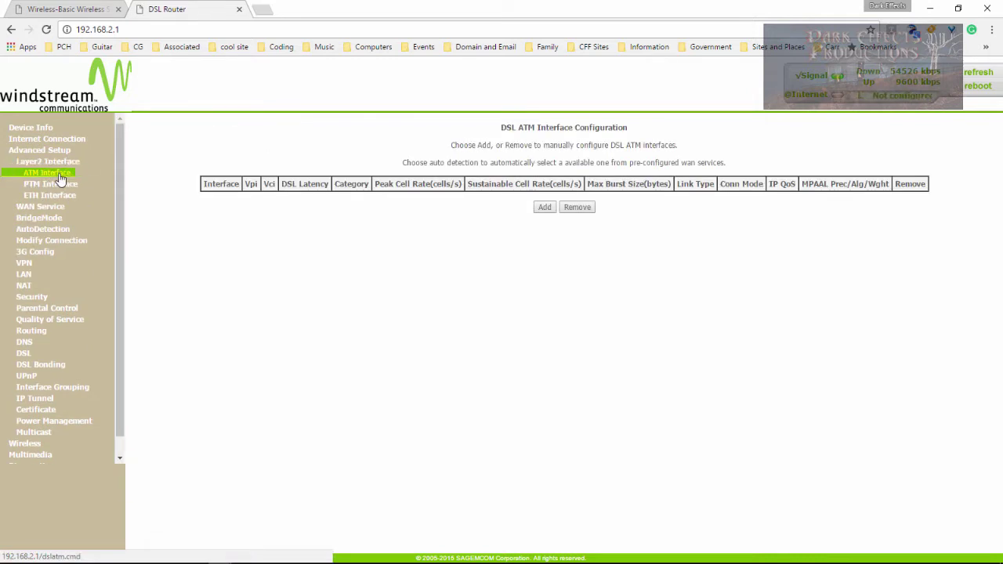
pyautogui.click(544, 208)
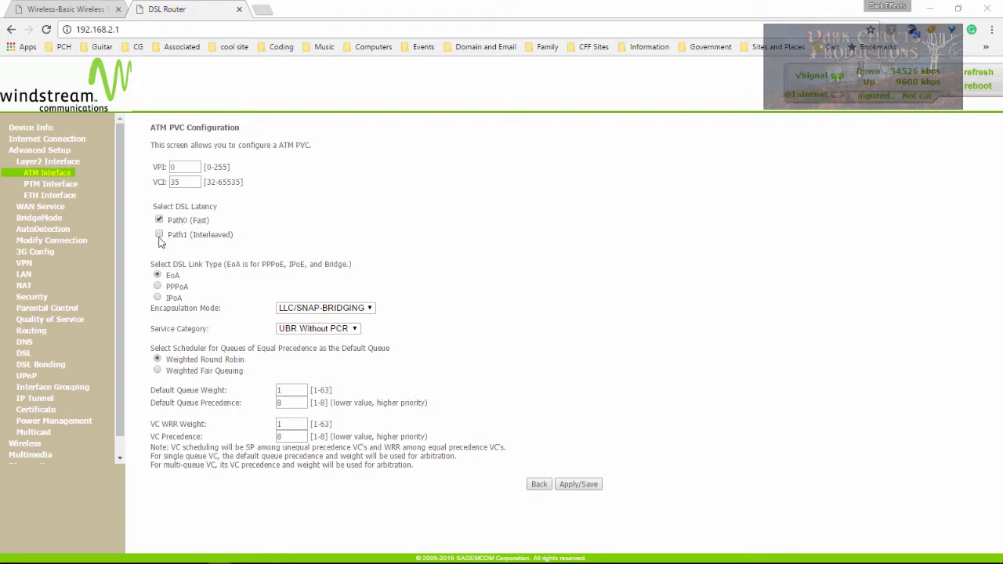
pyautogui.click(159, 236)
pyautogui.click(338, 311)
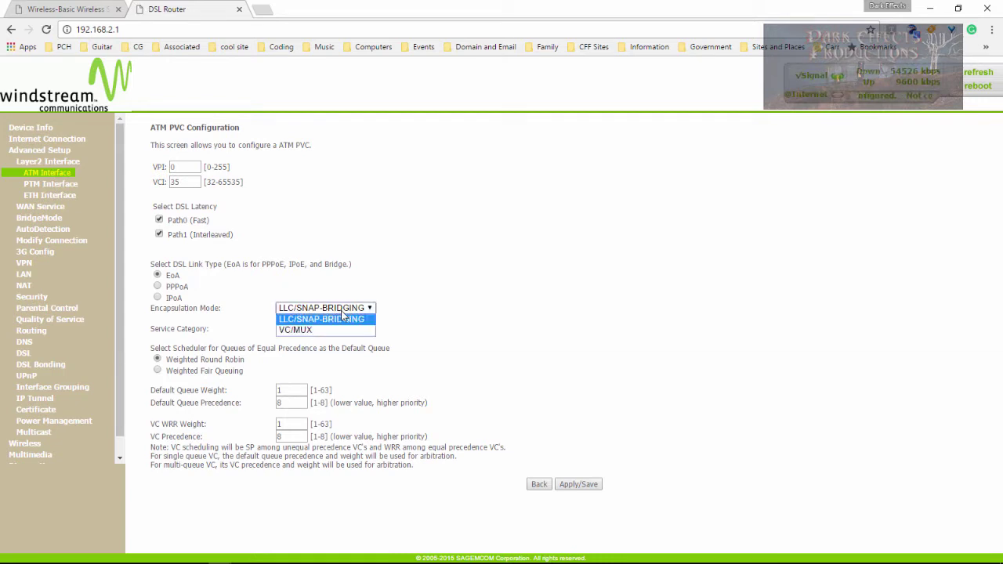
pyautogui.click(328, 320)
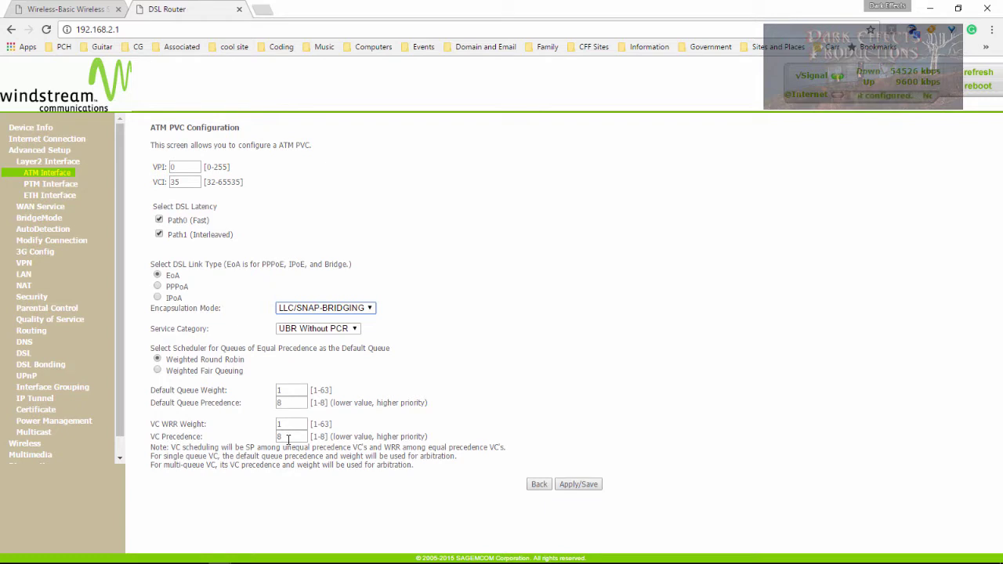
pyautogui.click(578, 485)
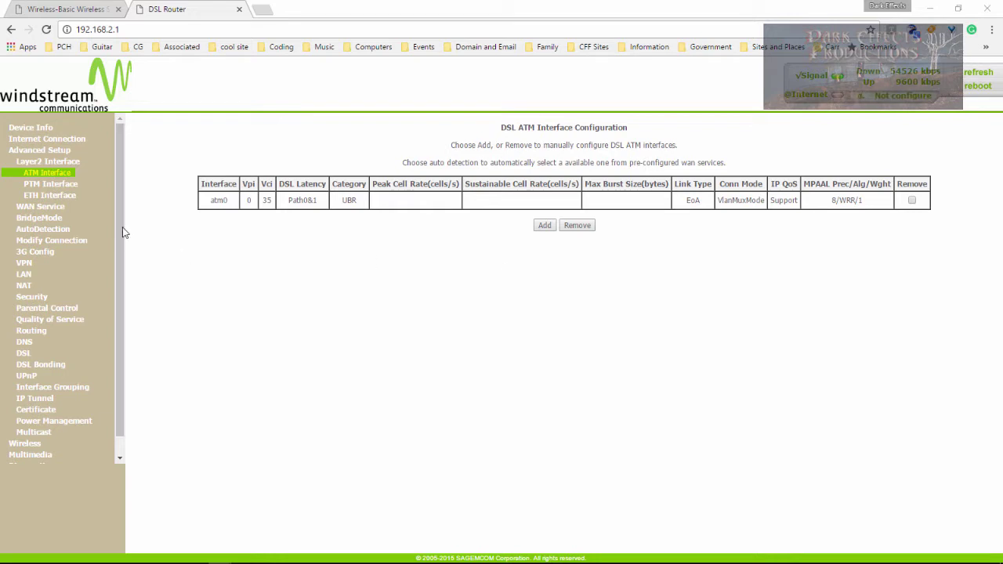
# Add a DSL PTM interface with Path0 and Path1 latency and normal and high priority, and check the DSL bonding configuration.
pyautogui.click(56, 188)
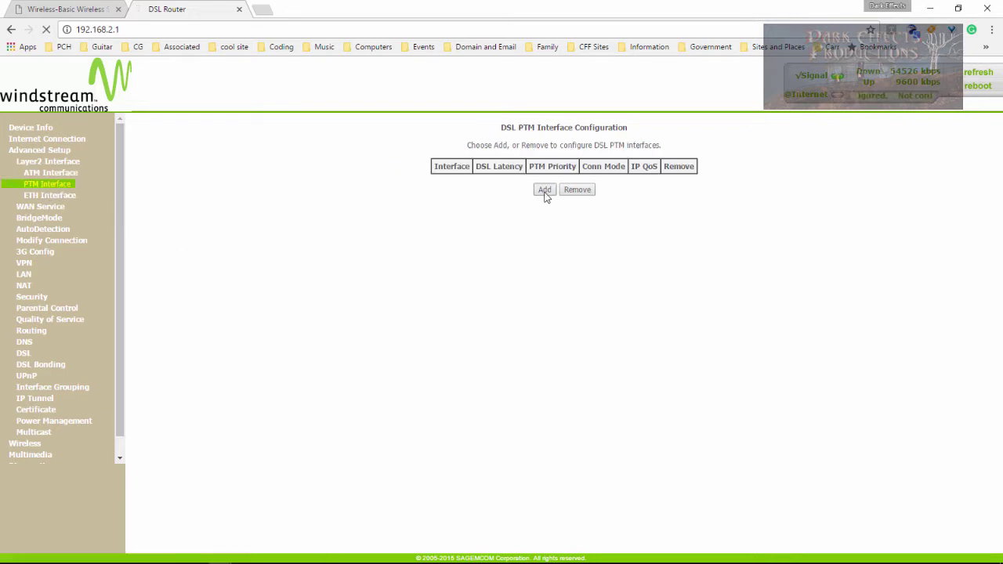
pyautogui.click(544, 190)
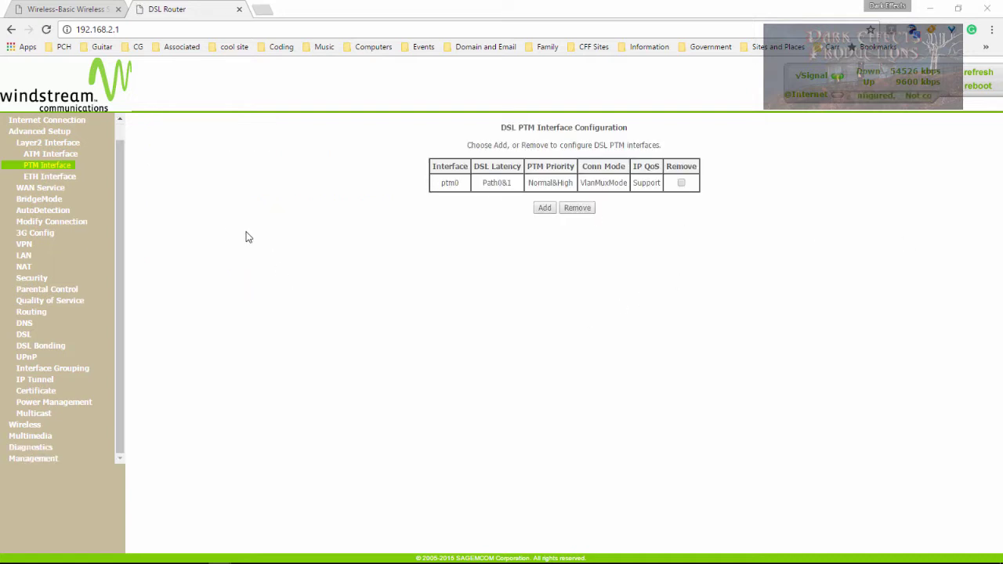
pyautogui.click(62, 345)
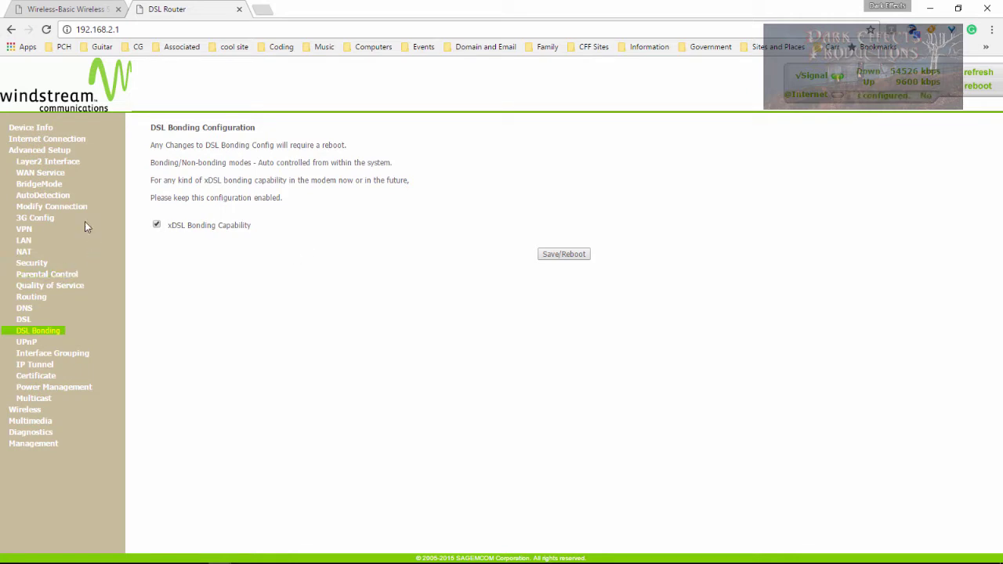
# Add a WAN service of type Bridging over the ptm0/(4_1_1) interface and save it.
pyautogui.click(44, 177)
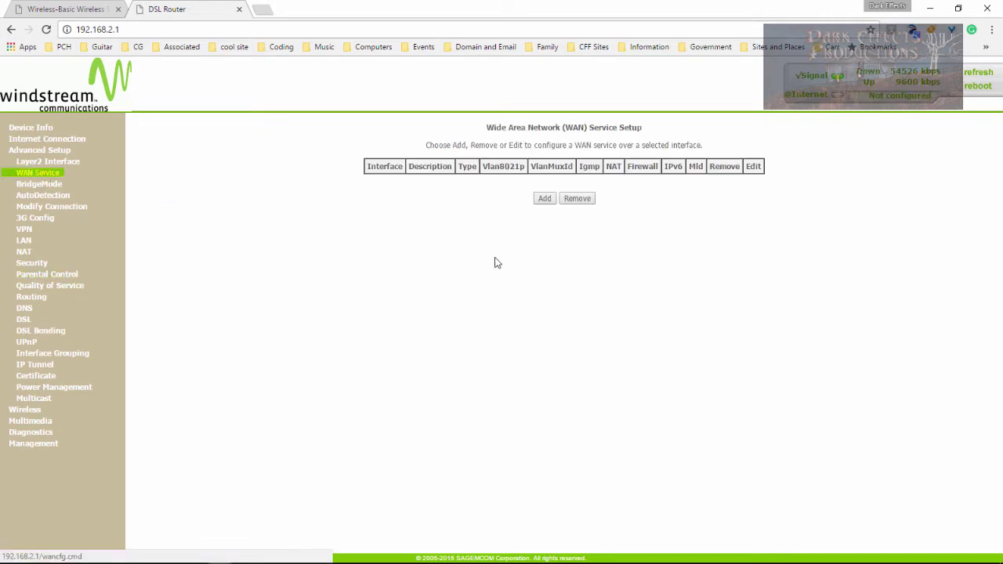
pyautogui.click(545, 200)
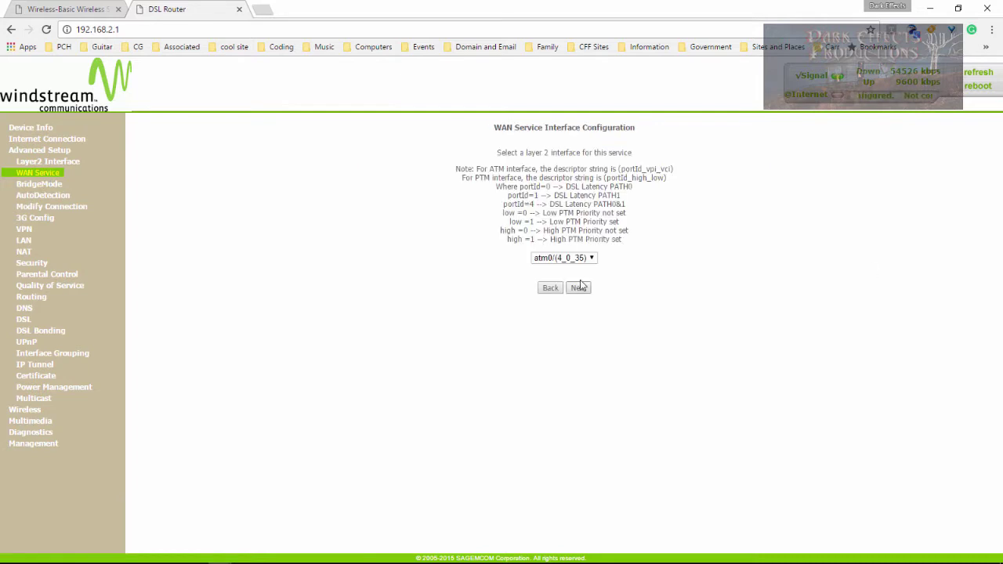
pyautogui.click(591, 259)
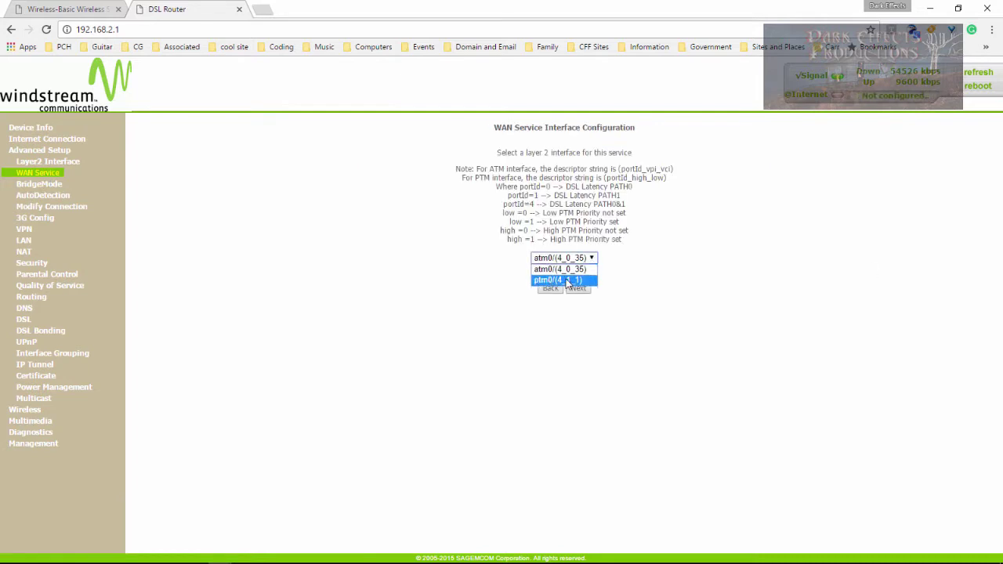
pyautogui.click(558, 280)
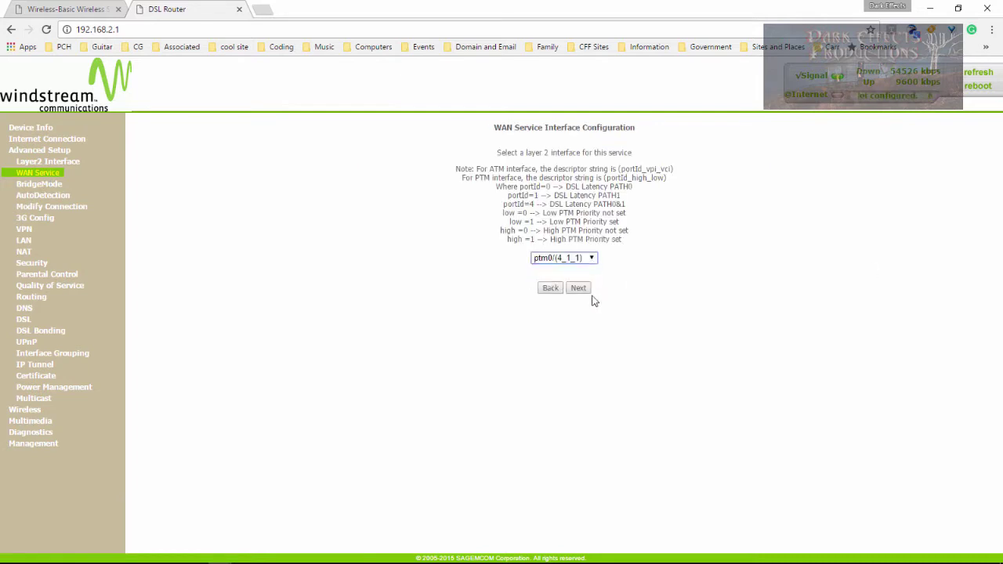
pyautogui.click(578, 289)
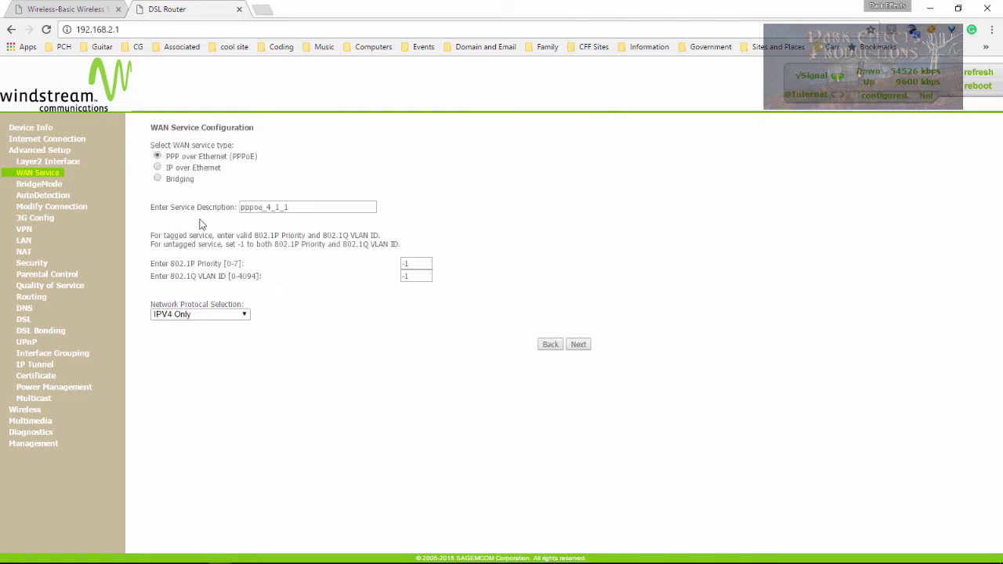
pyautogui.click(157, 180)
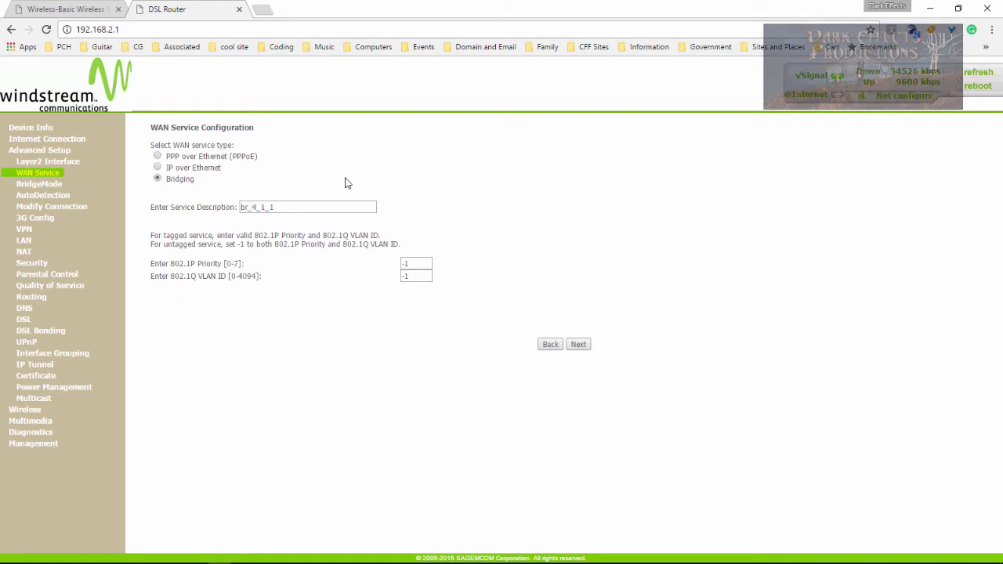
pyautogui.click(578, 344)
pyautogui.click(585, 255)
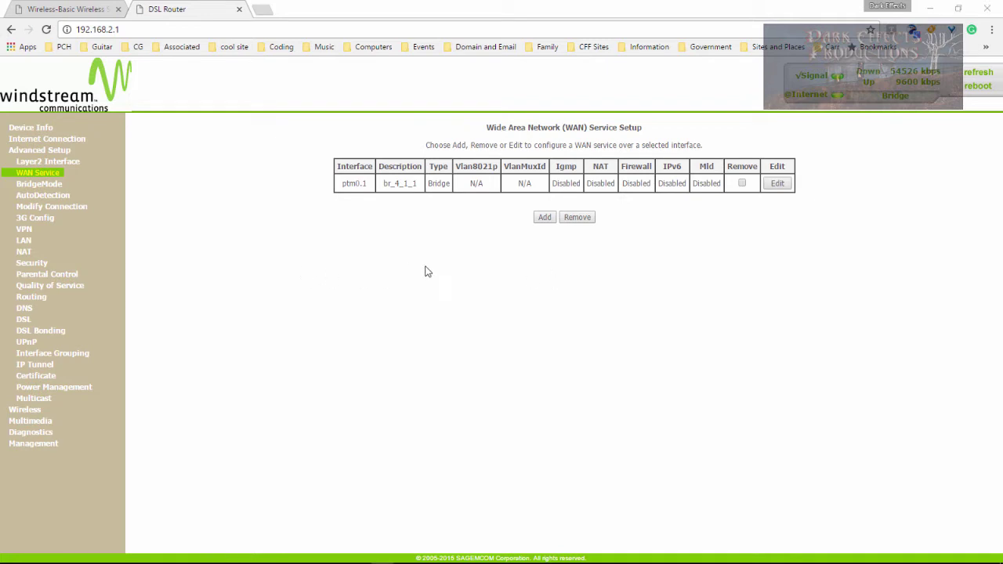
# Back up the router settings as Bridge Config.conf in the Network\Router folder on the Software (D:) drive.
pyautogui.click(45, 447)
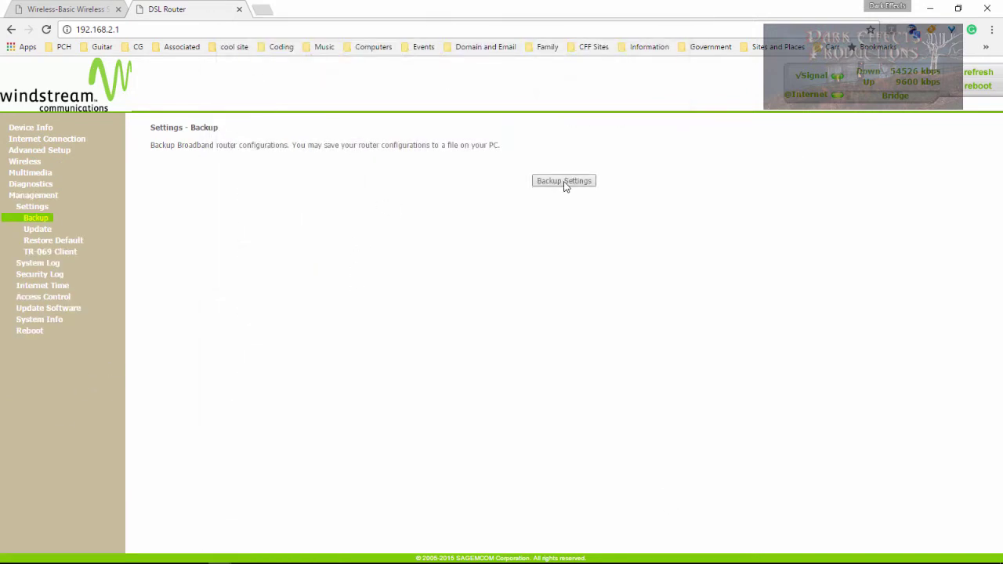
pyautogui.click(564, 181)
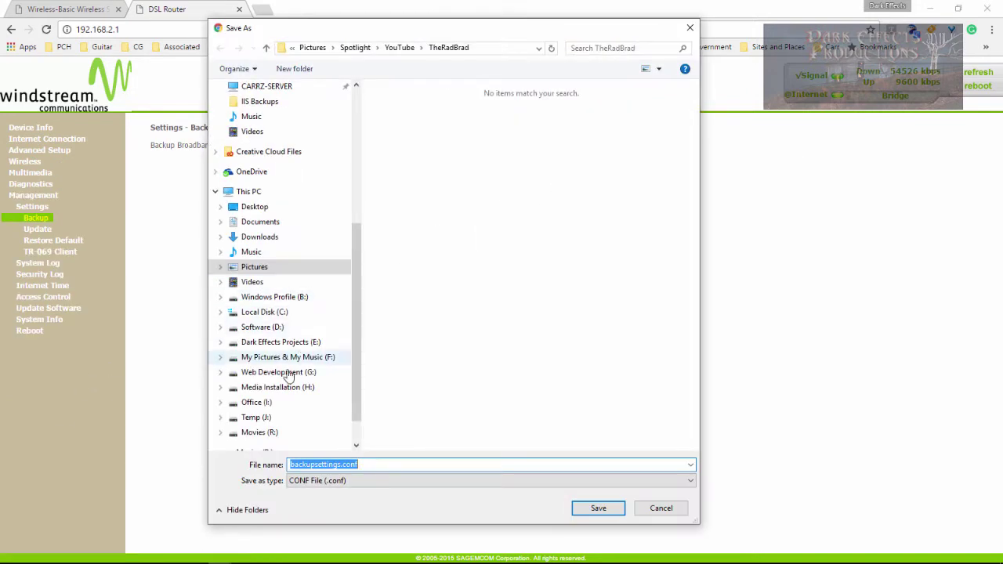
pyautogui.press('BackSpace')
pyautogui.click(266, 326)
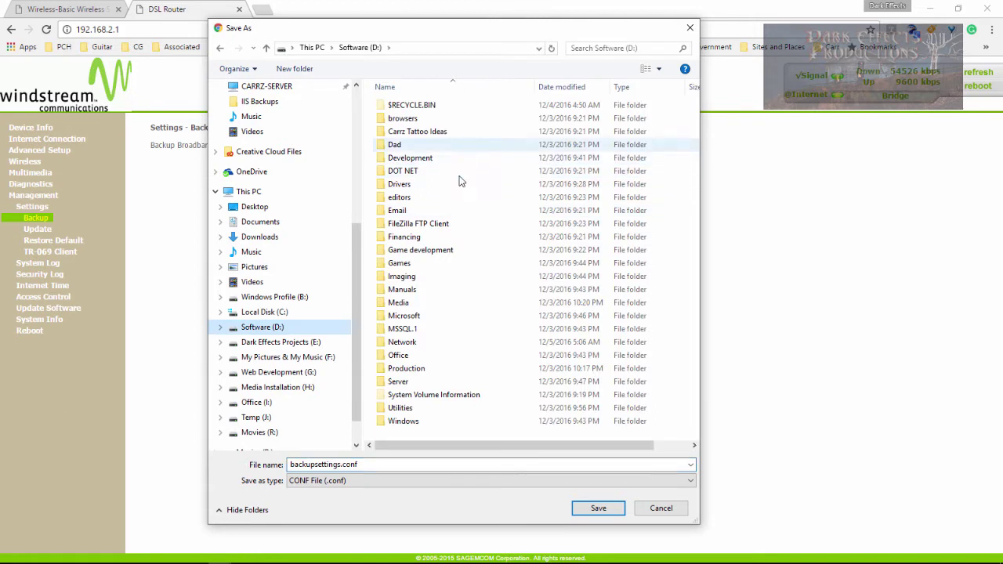
pyautogui.doubleClick(408, 345)
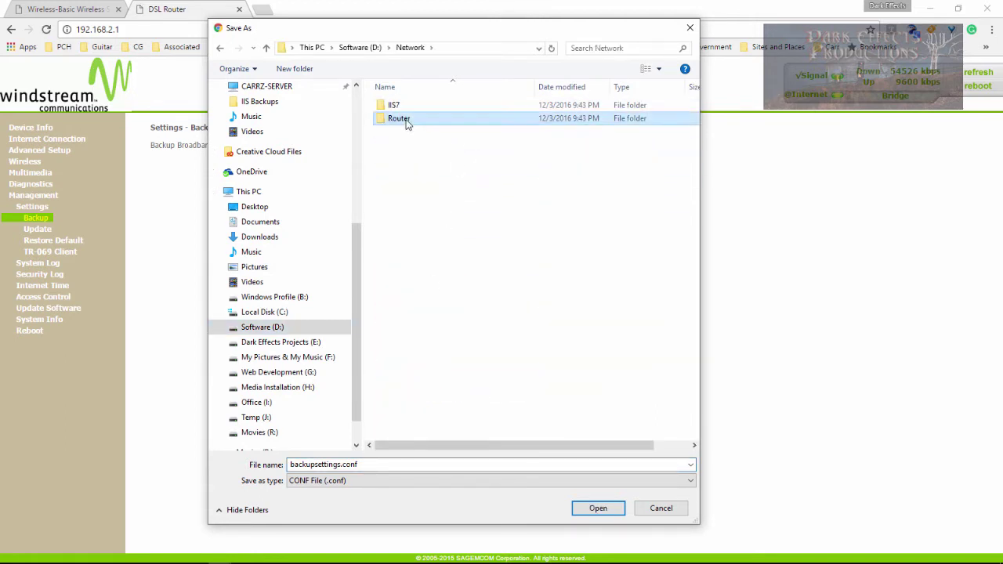
pyautogui.write('Bridge Config')
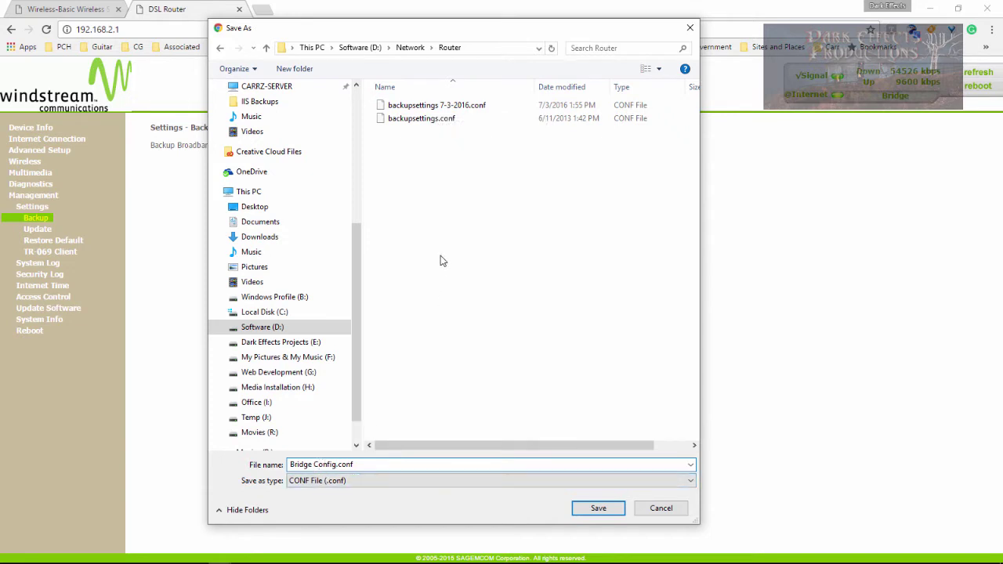
pyautogui.click(598, 509)
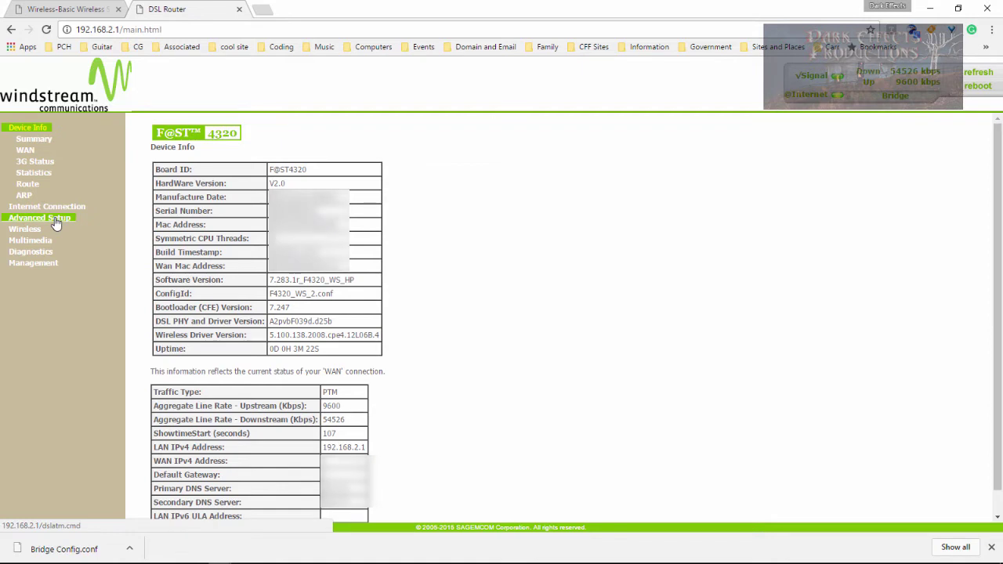
# Set the DSL router's LAN IP address to 192.168.3.1 and save the change.
pyautogui.click(56, 221)
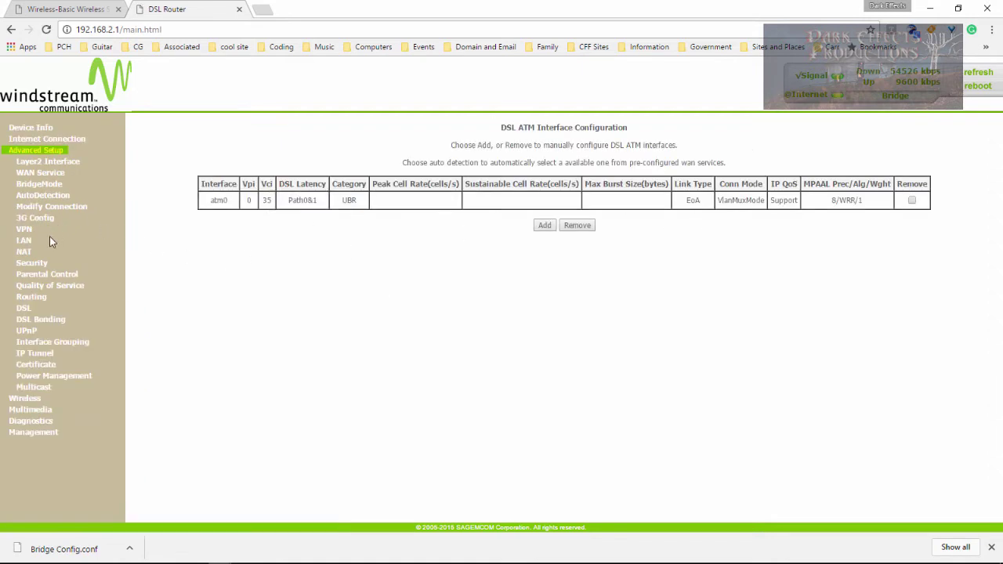
pyautogui.click(27, 241)
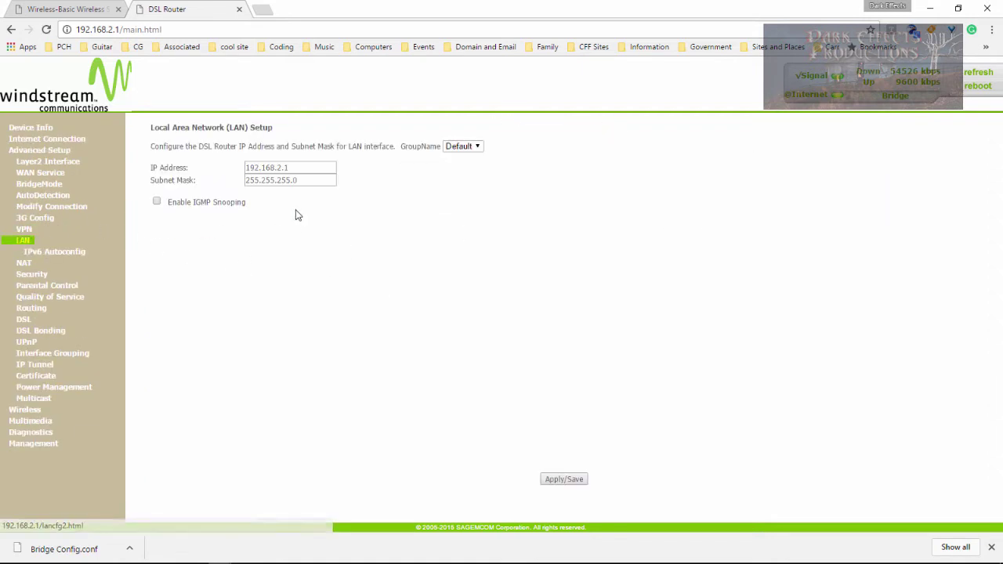
pyautogui.click(279, 167)
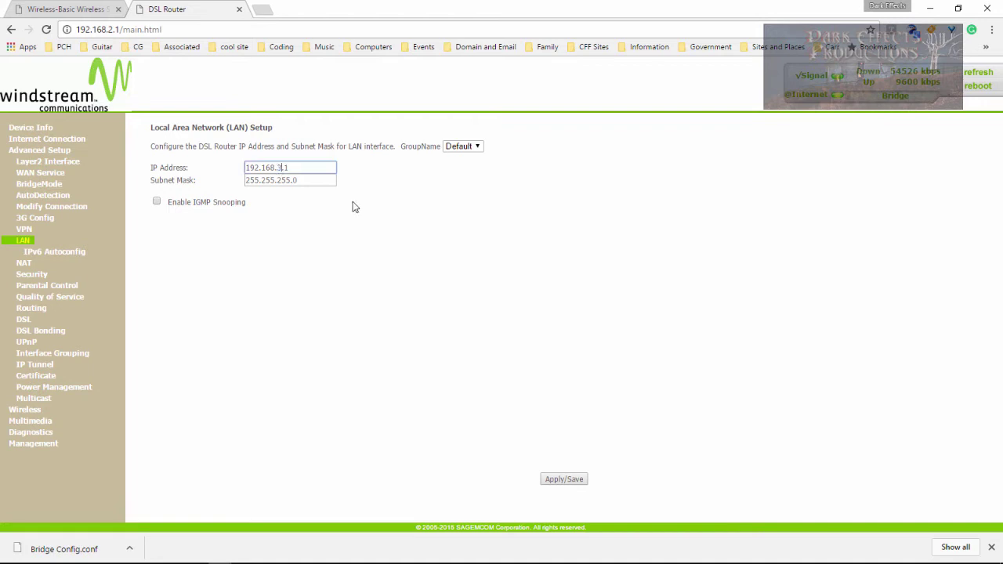
pyautogui.click(69, 11)
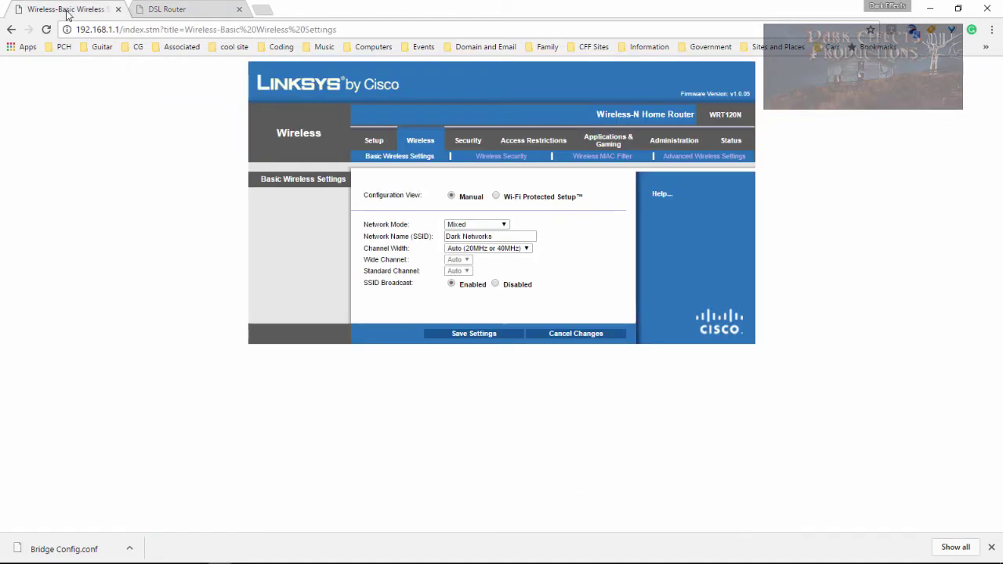
pyautogui.click(185, 13)
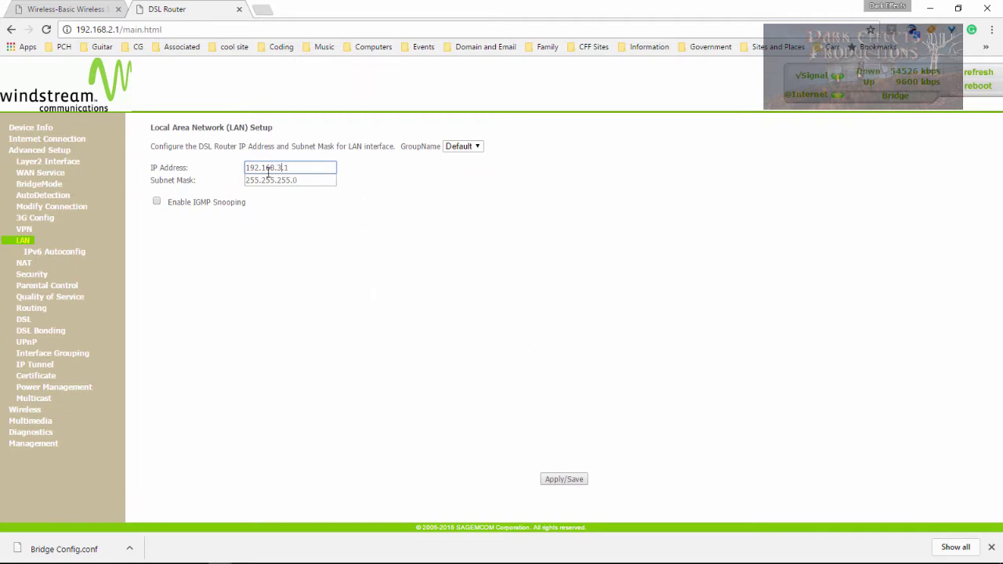
pyautogui.click(563, 481)
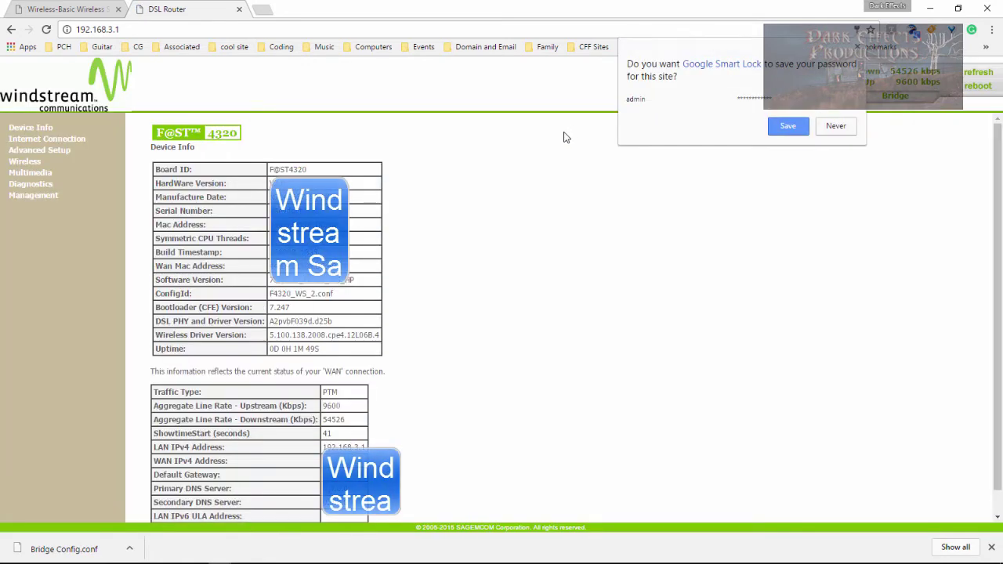
# Save the DSL router login in the browser, and check the Linksys router's basic wireless and wireless security settings.
pyautogui.click(788, 129)
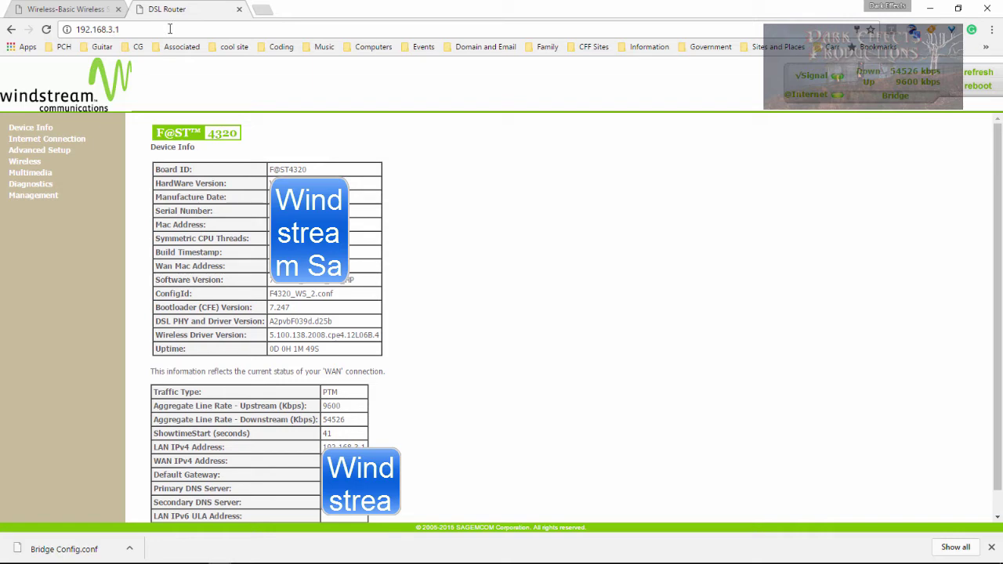
pyautogui.click(78, 11)
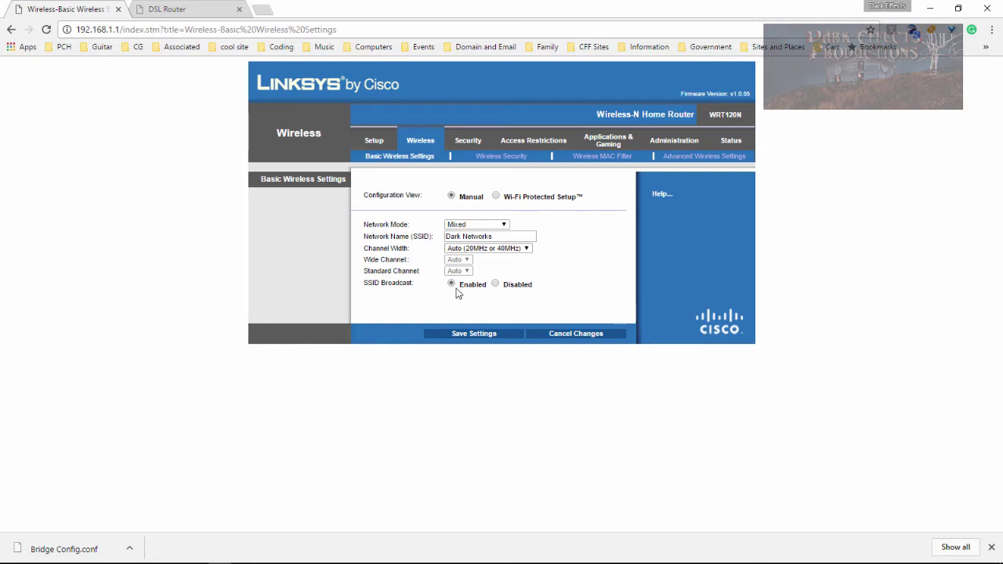
pyautogui.click(491, 159)
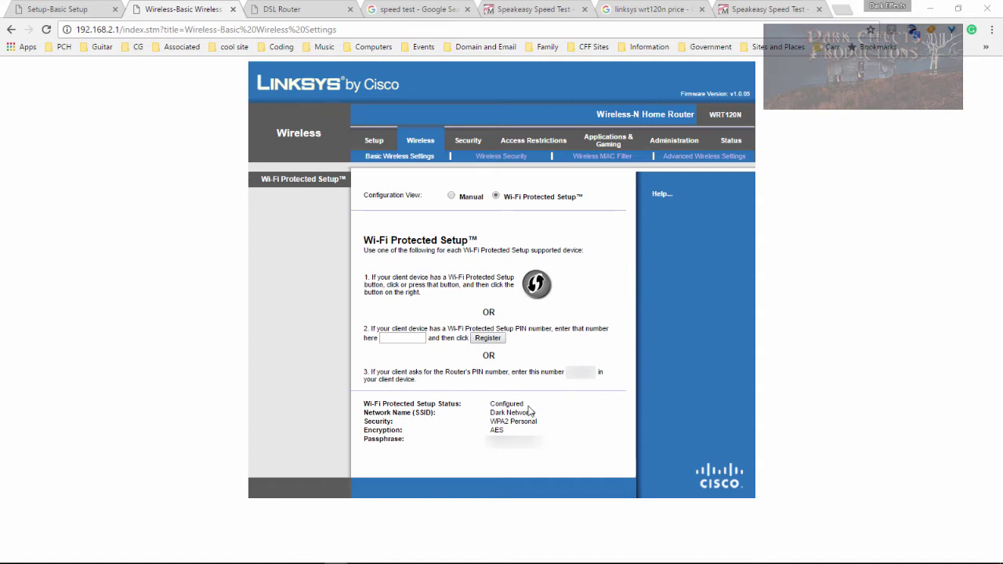
pyautogui.click(499, 158)
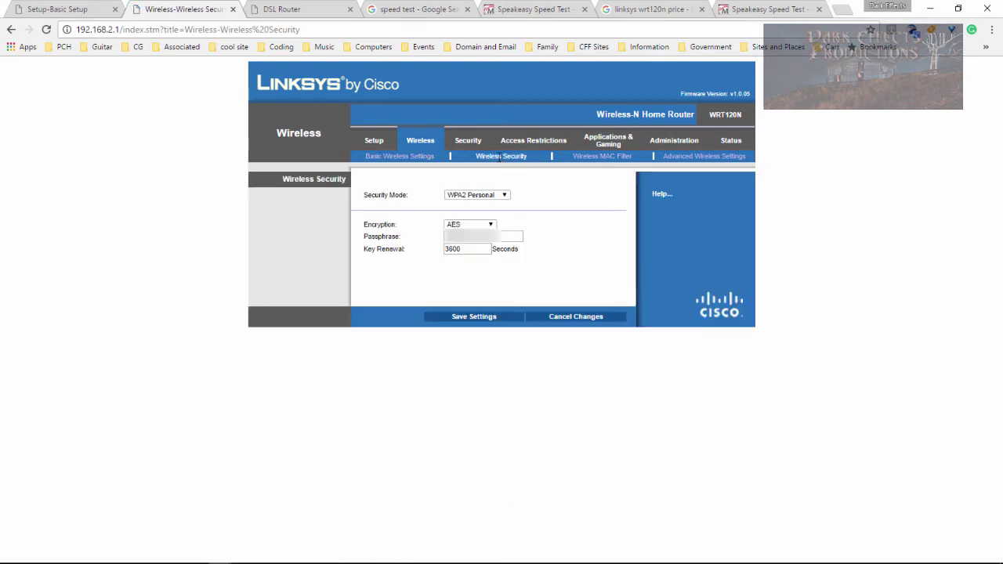
pyautogui.click(403, 157)
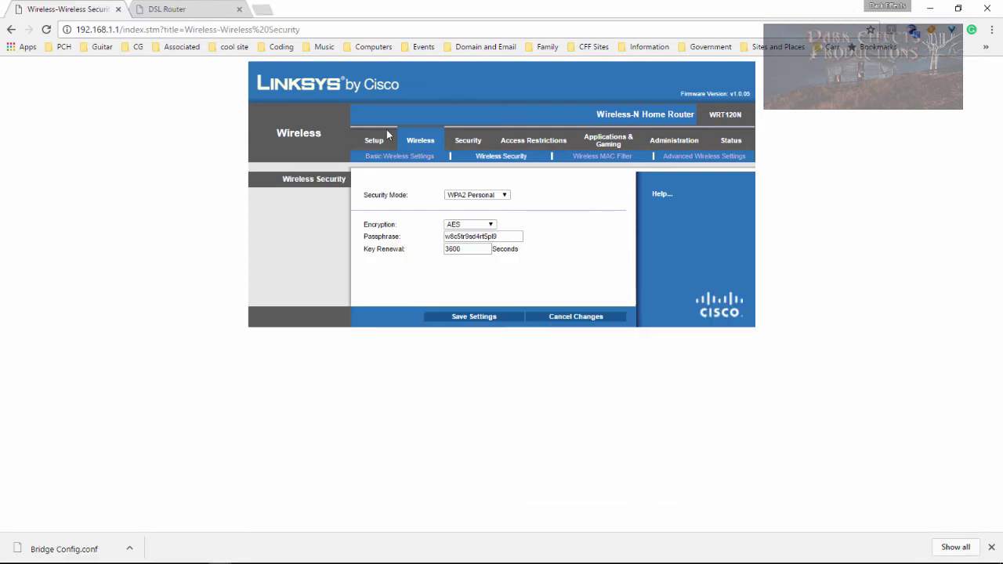
# Set the Linksys router's Internet connection type to PPPoE and enter the ISP account username and password.
pyautogui.click(376, 139)
pyautogui.scroll(-2, 405, 219)
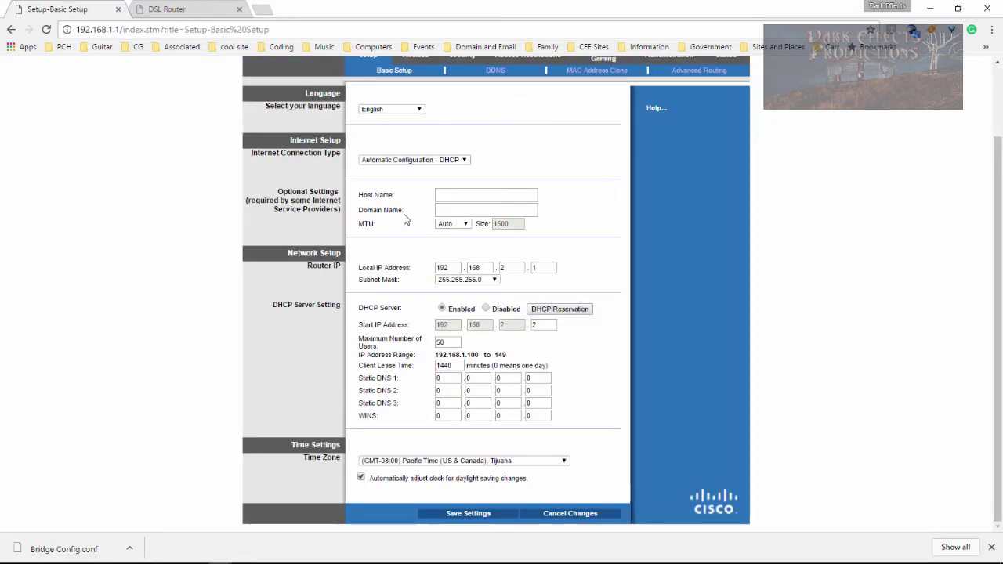
pyautogui.click(466, 160)
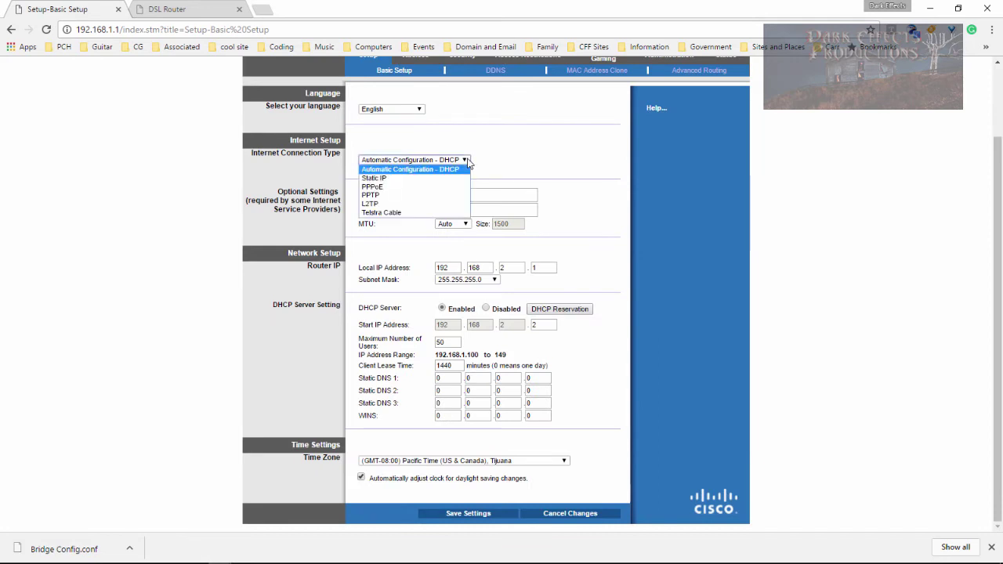
pyautogui.click(394, 190)
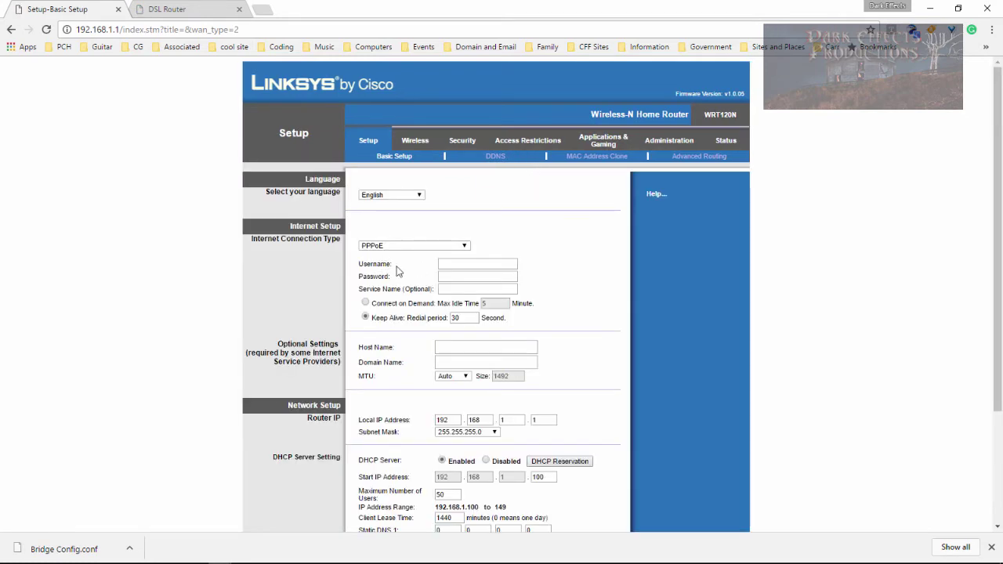
pyautogui.click(507, 263)
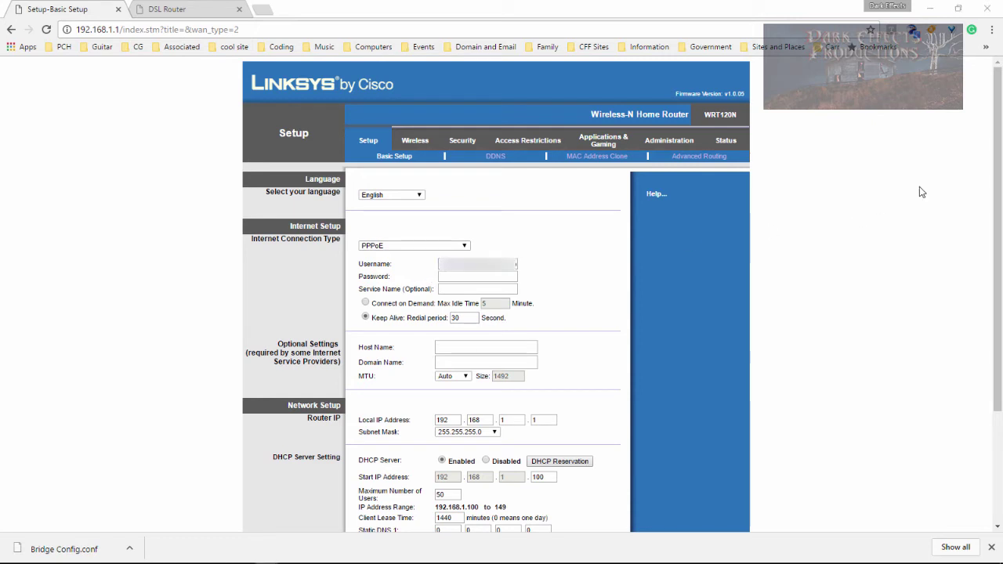
pyautogui.click(447, 277)
pyautogui.hotkey('ctrl', 'v')
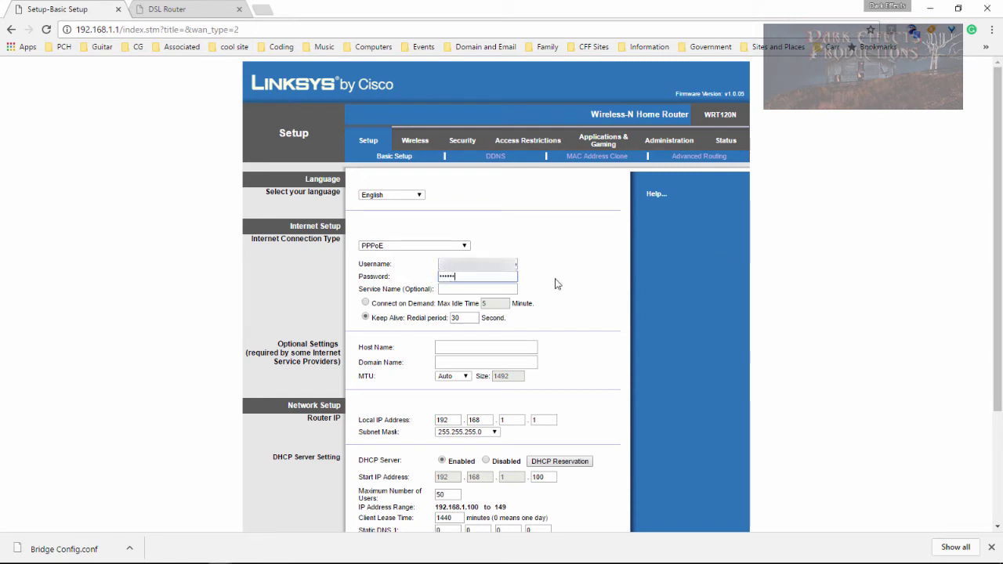
pyautogui.click(570, 282)
# Set the Linksys router's local IP address to 192.168.2.1 and its DHCP start IP address to 192.168.2.2.
pyautogui.scroll(-3, 580, 326)
pyautogui.doubleClick(511, 294)
pyautogui.write('2')
pyautogui.click(513, 366)
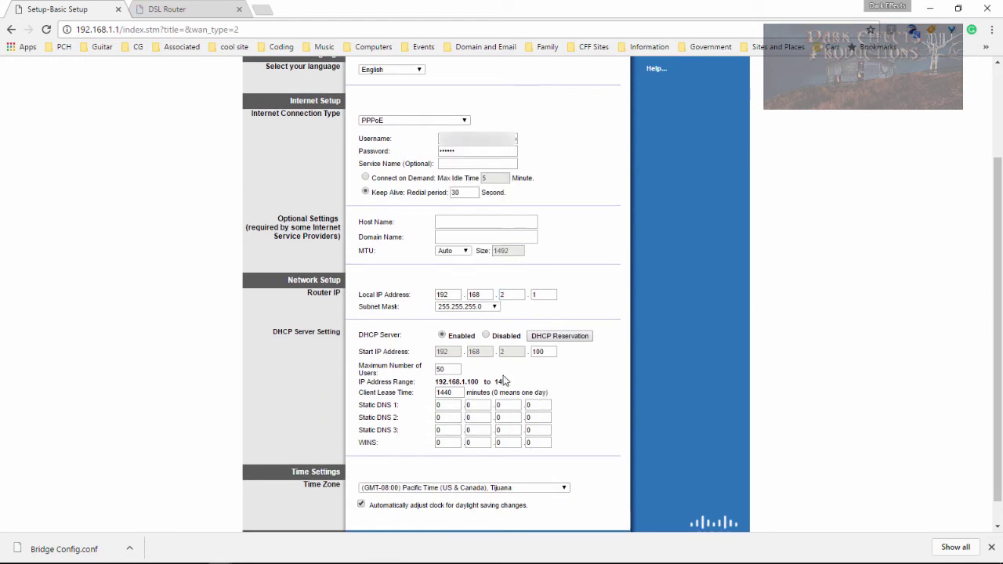
pyautogui.doubleClick(544, 352)
pyautogui.write('2')
pyautogui.click(592, 381)
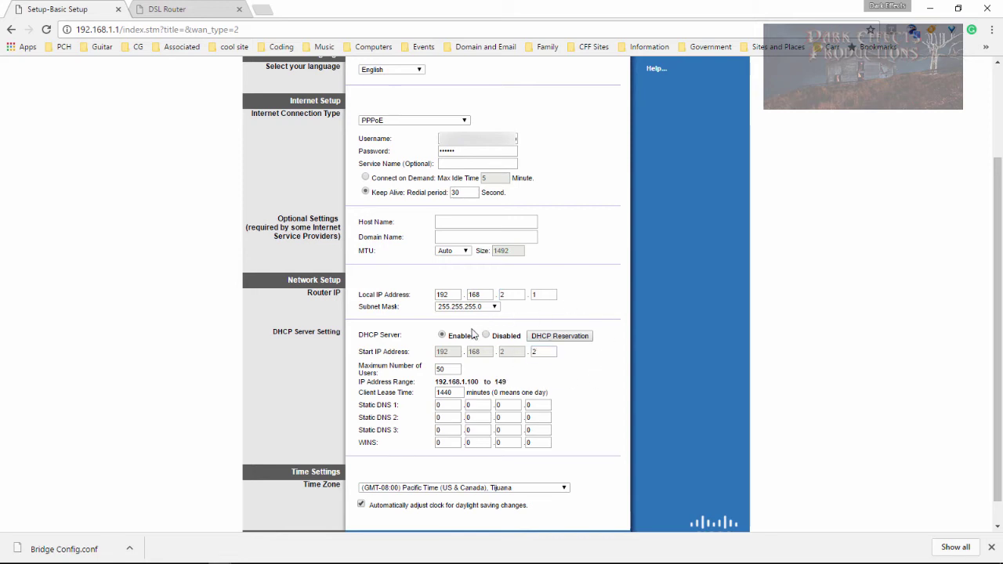
# Set the time zone to (GMT-05:00) Eastern Time (US & Canada) and save the router settings, storing the login in the browser.
pyautogui.scroll(-1, 518, 445)
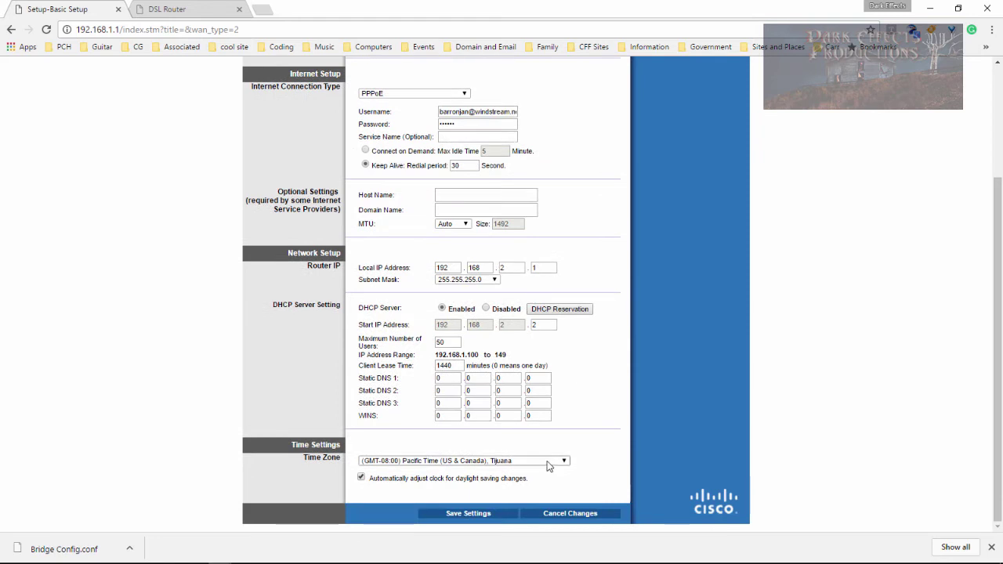
pyautogui.click(548, 462)
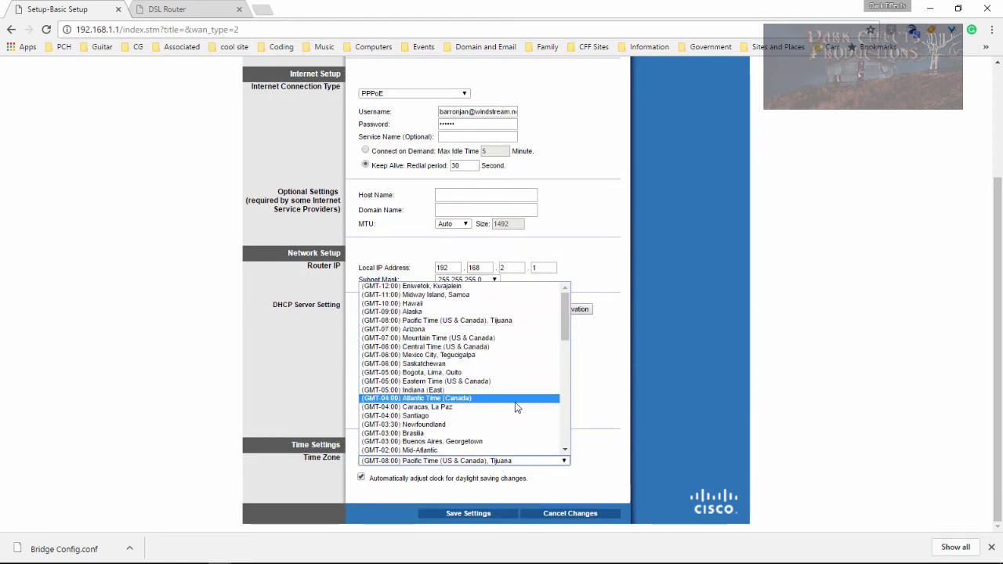
pyautogui.click(509, 381)
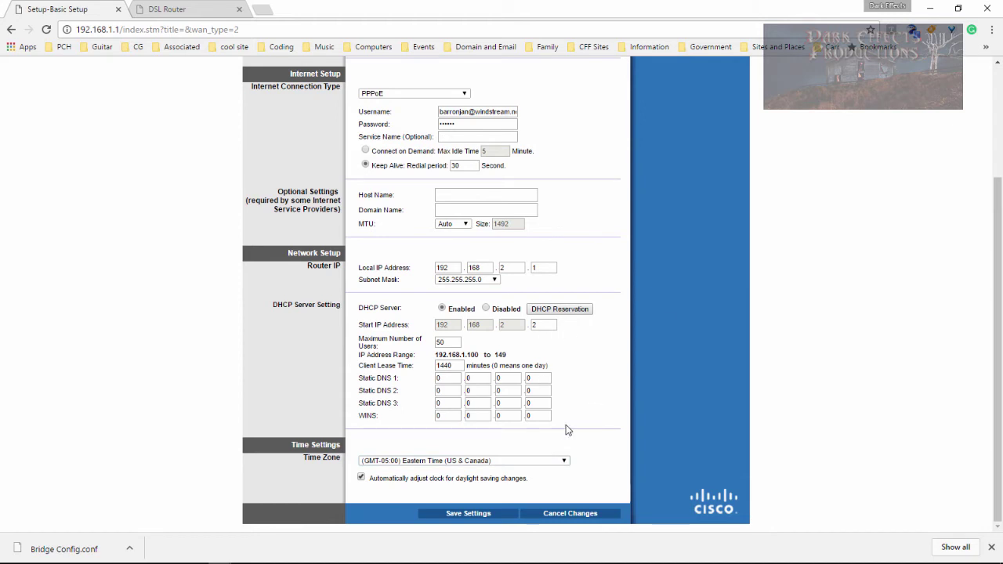
pyautogui.click(463, 516)
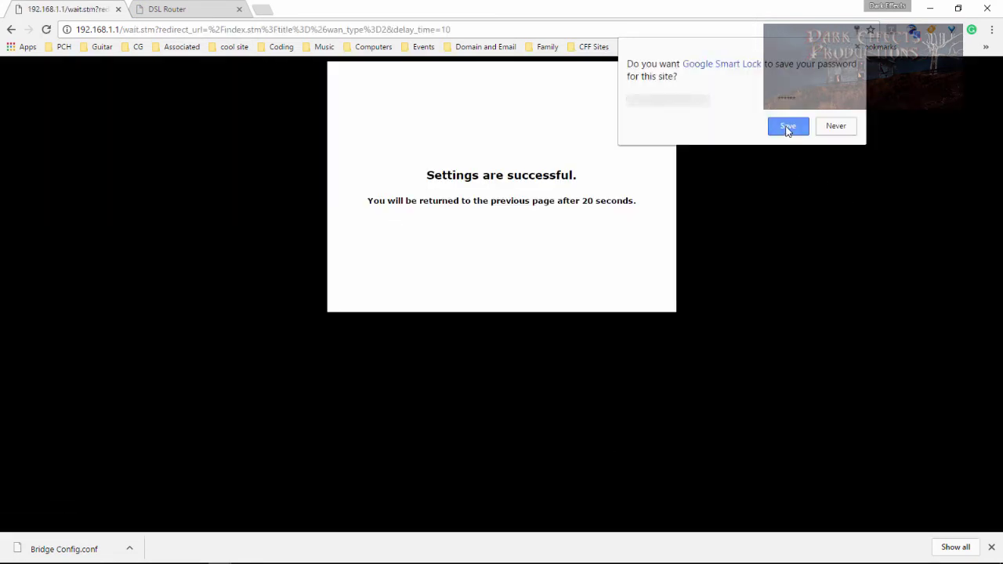
pyautogui.click(787, 127)
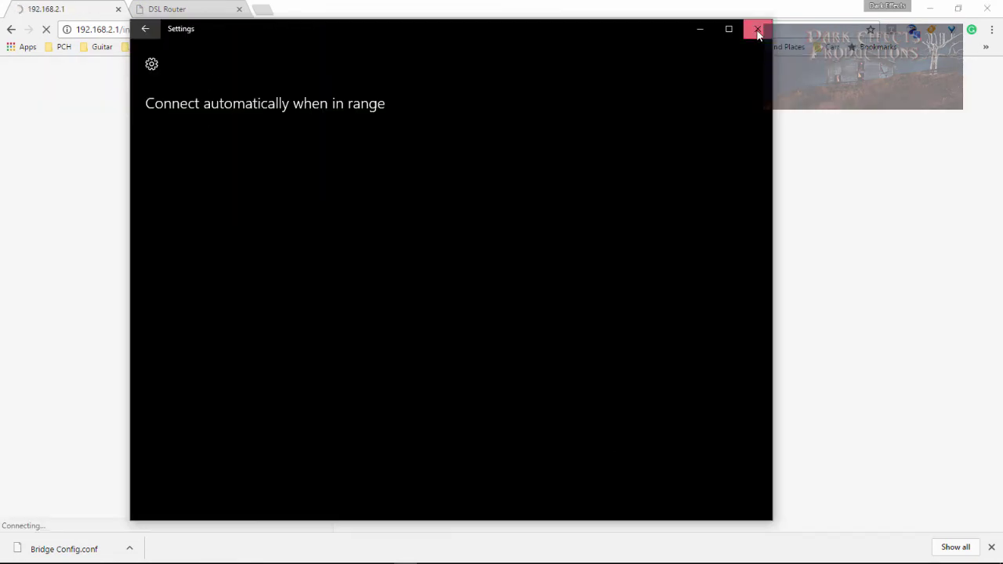
# Dismiss the Windows Settings window and open the Wi-Fi adapter's properties from the Windows network connections.
pyautogui.click(757, 27)
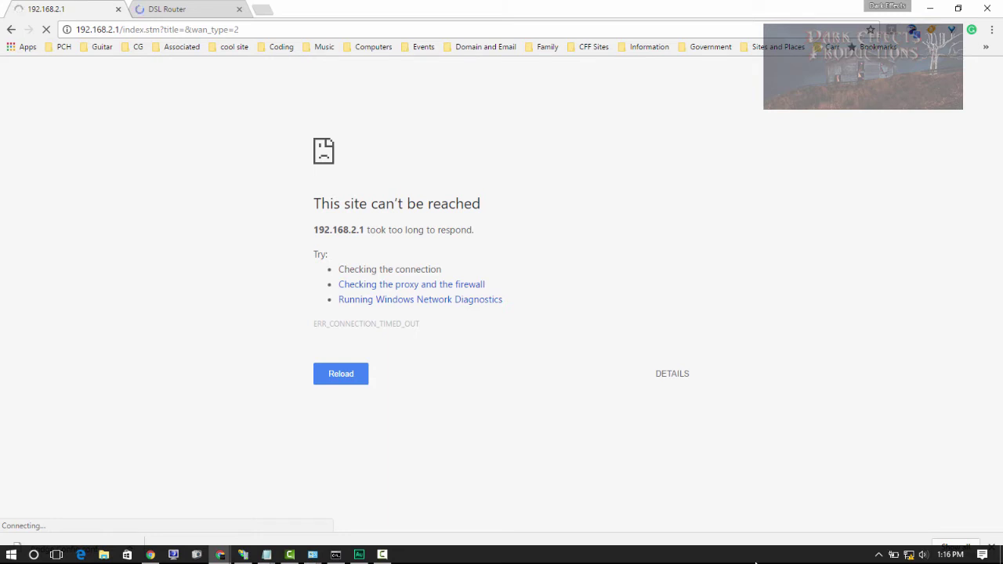
pyautogui.click(909, 555)
pyautogui.click(909, 555)
pyautogui.rightClick(909, 555)
pyautogui.click(915, 543)
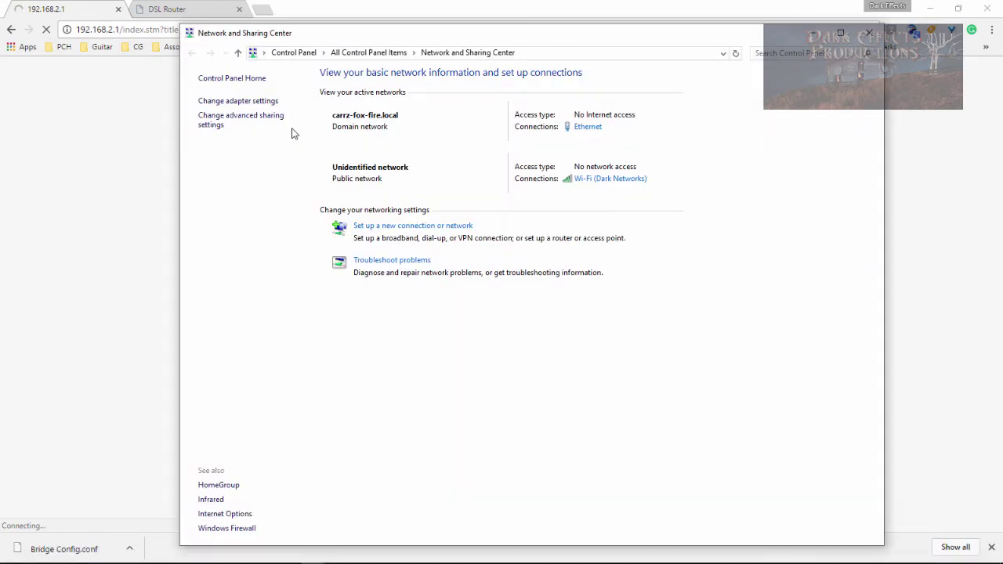
pyautogui.click(246, 102)
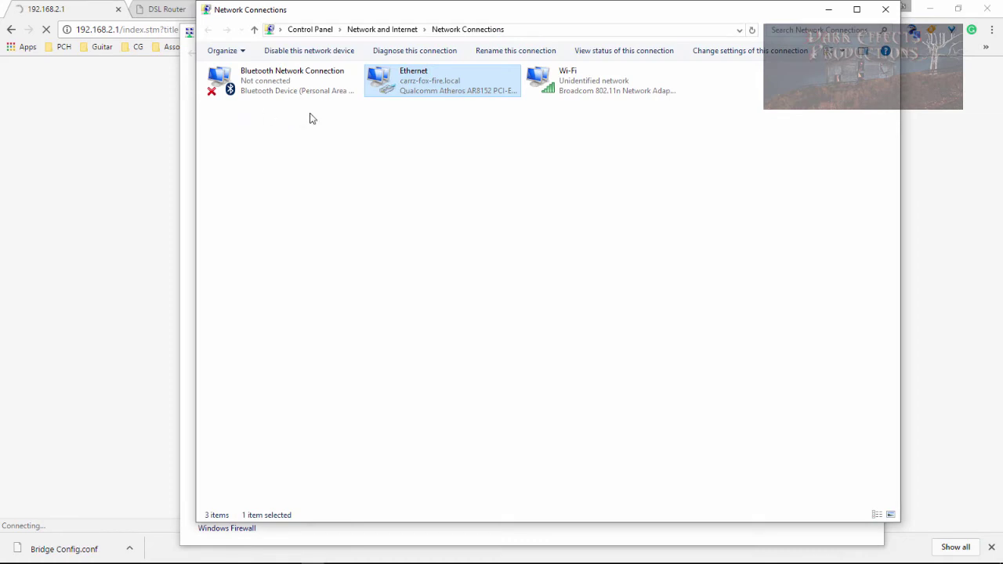
pyautogui.rightClick(580, 92)
pyautogui.click(609, 223)
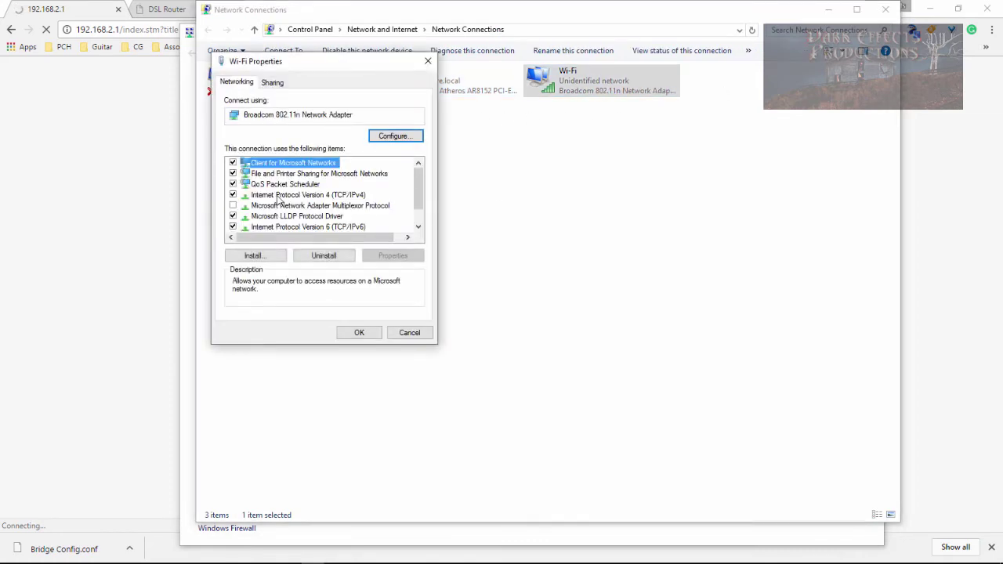
# Set the Wi-Fi adapter's IPv4 address to 192.168.2.2 and its default gateway to 192.168.2.1, and apply the changes.
pyautogui.doubleClick(277, 197)
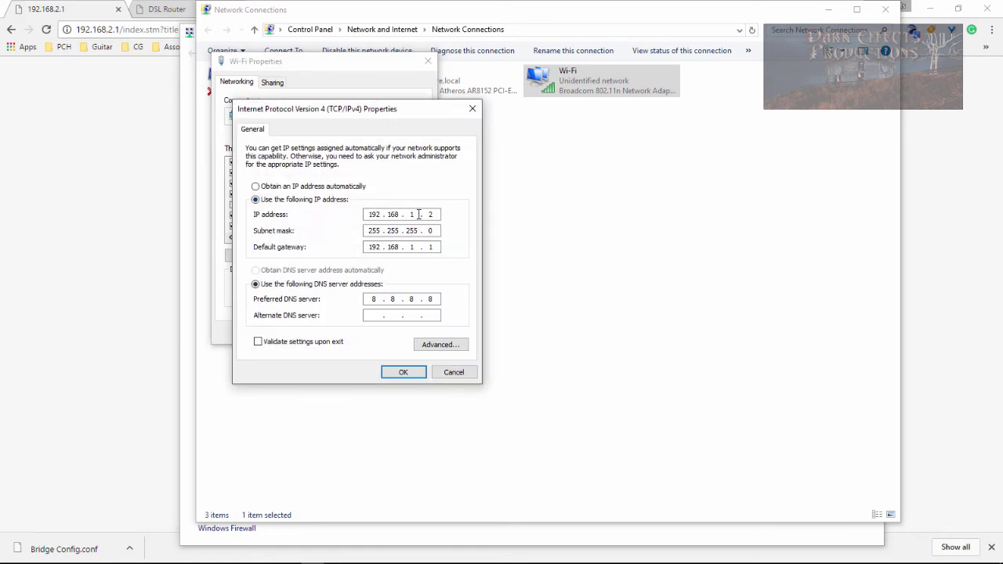
pyautogui.write('2')
pyautogui.write('2')
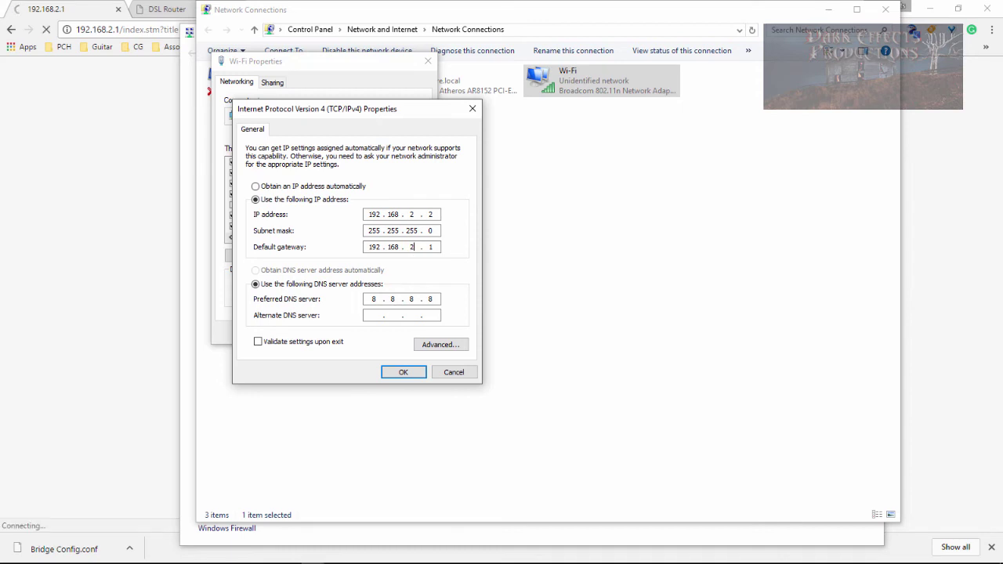
pyautogui.click(404, 372)
pyautogui.click(546, 350)
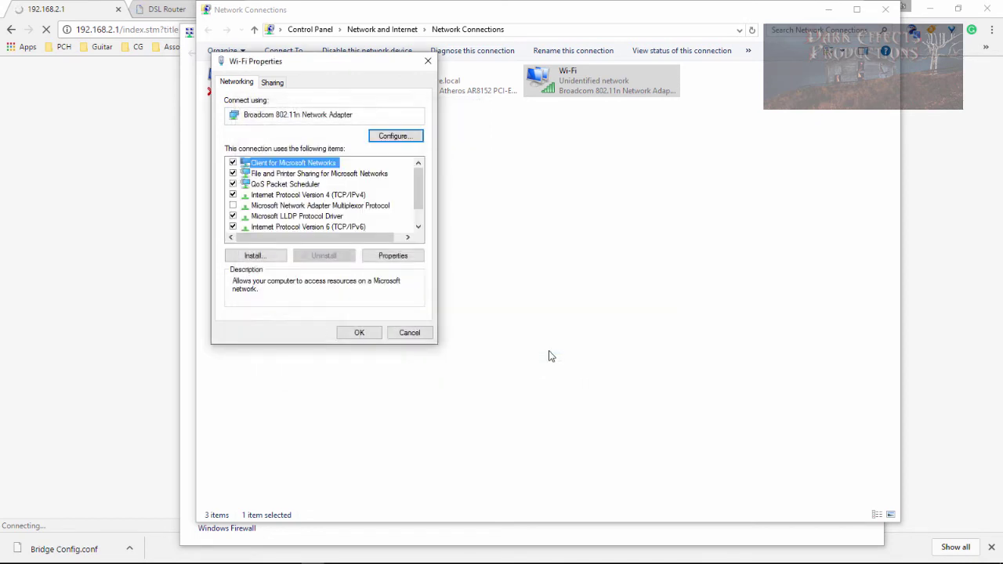
pyautogui.click(361, 333)
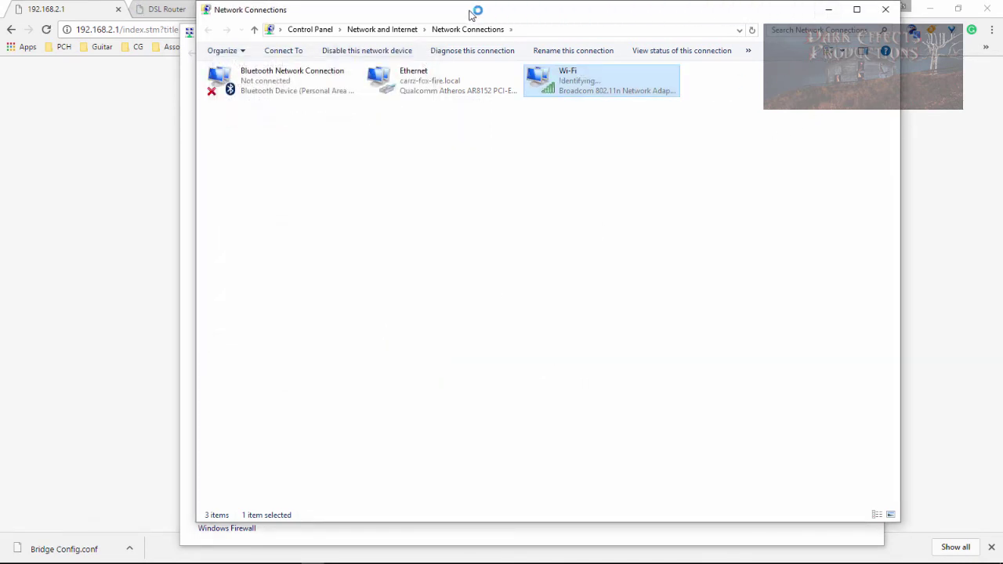
# Put away the network windows and reload the Linksys router page at 192.168.2.1, logging in with the router's username and password.
pyautogui.click(828, 9)
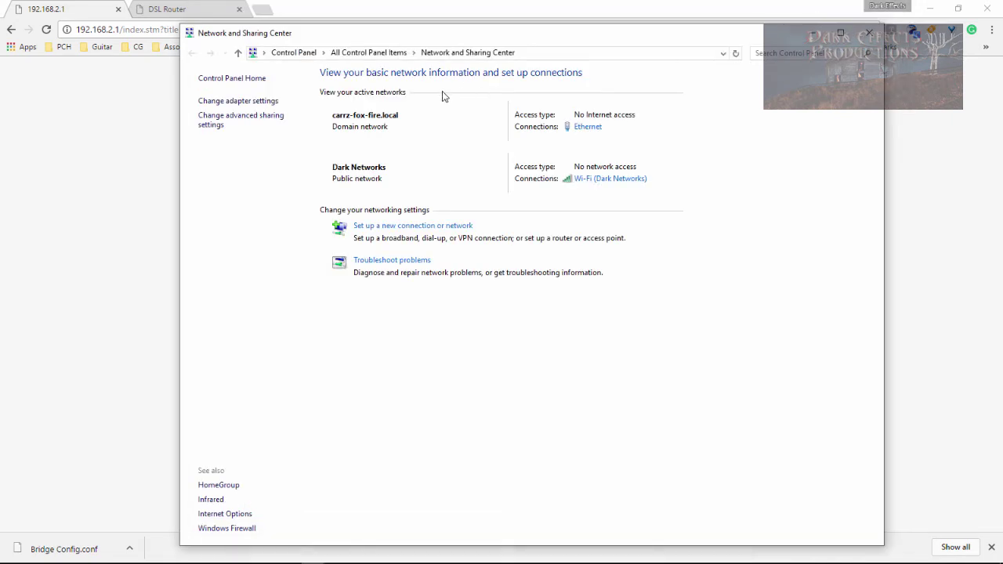
pyautogui.click(866, 33)
pyautogui.click(250, 29)
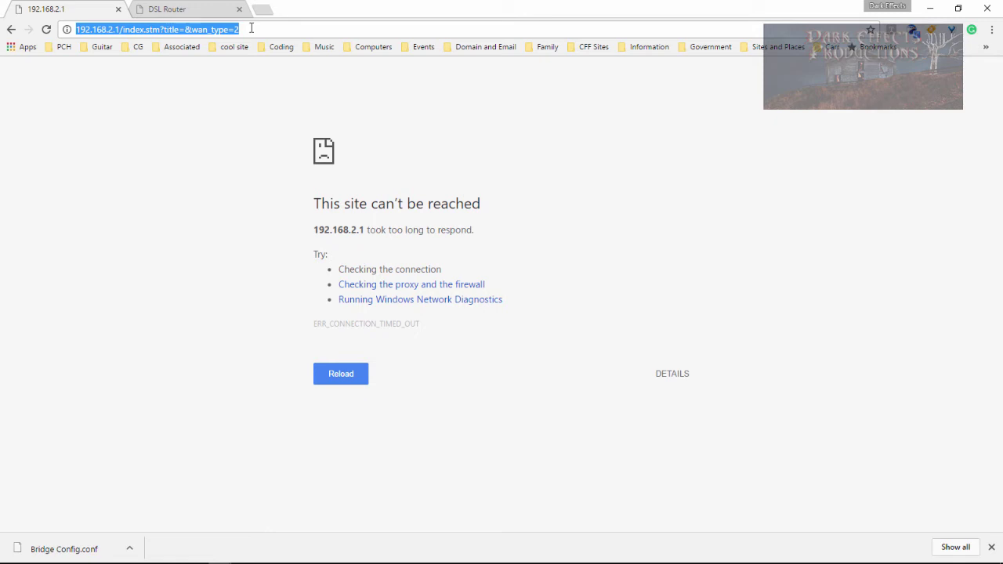
pyautogui.click(123, 30)
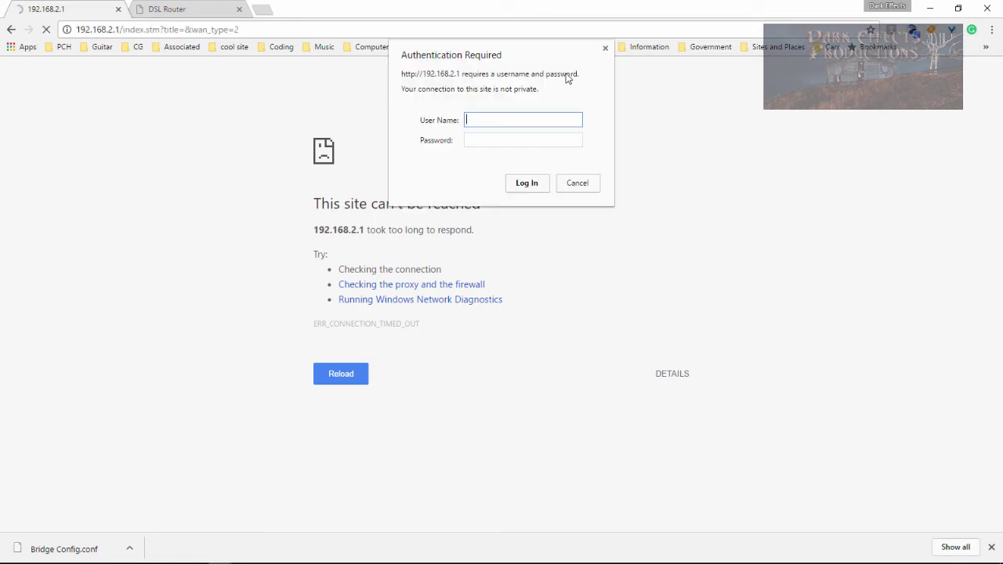
pyautogui.click(526, 184)
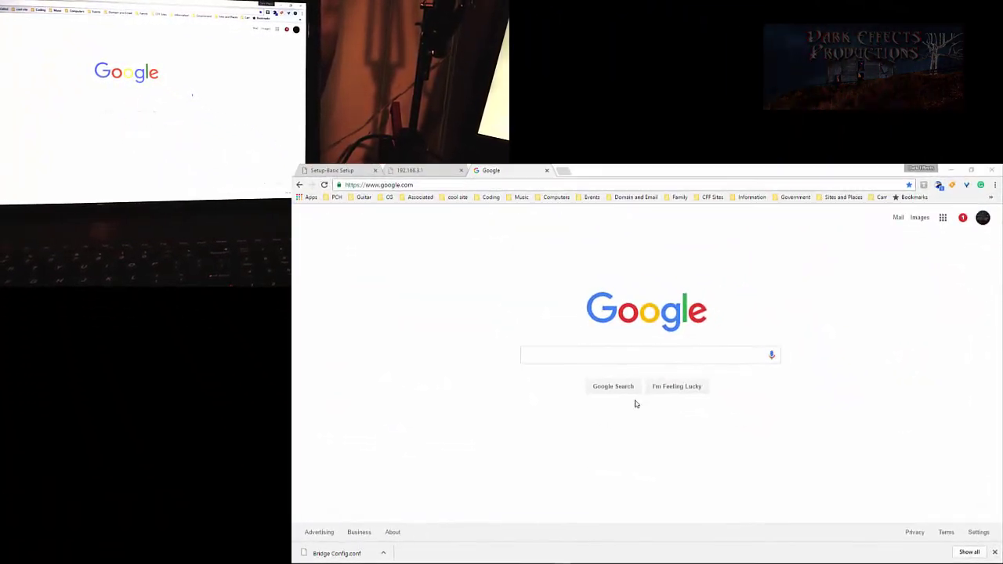
# Search Google for a speed test, and run the Speakeasy Speed Test against Atlanta, GA.
pyautogui.click(573, 280)
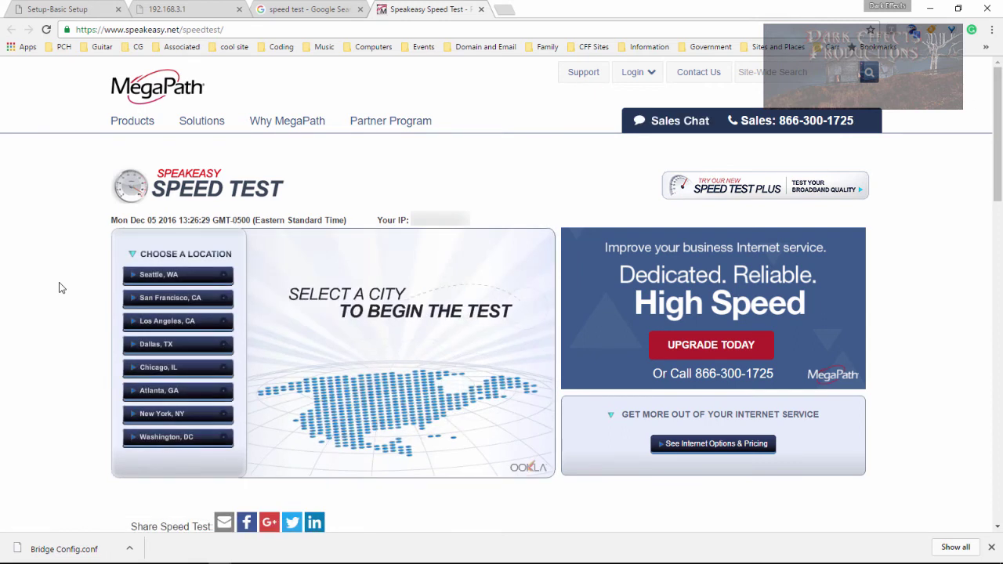
pyautogui.click(177, 394)
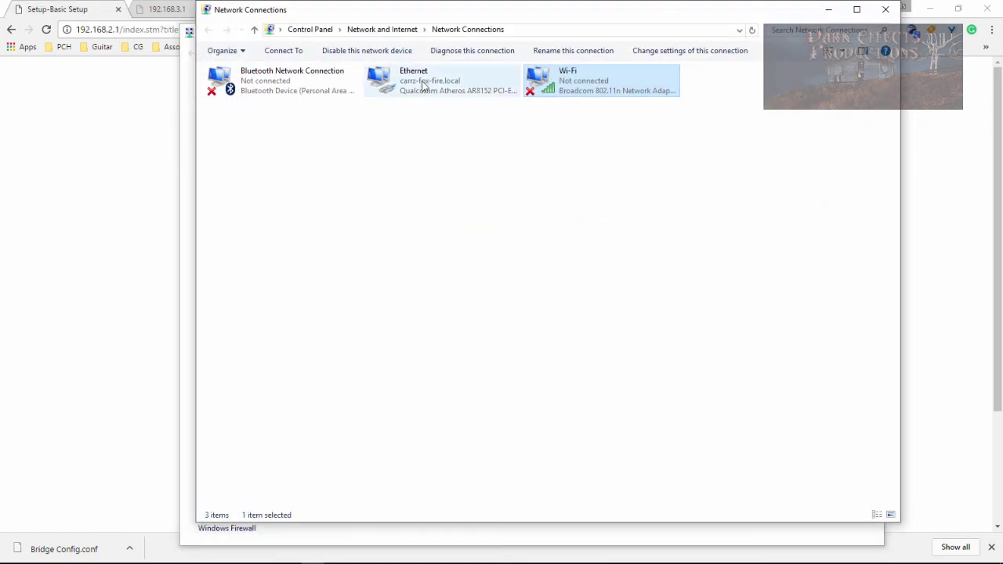
# Check the Ethernet adapter's IPv4 address, gateway and DNS settings, leave them without changes and put away the network windows.
pyautogui.rightClick(427, 86)
pyautogui.click(471, 202)
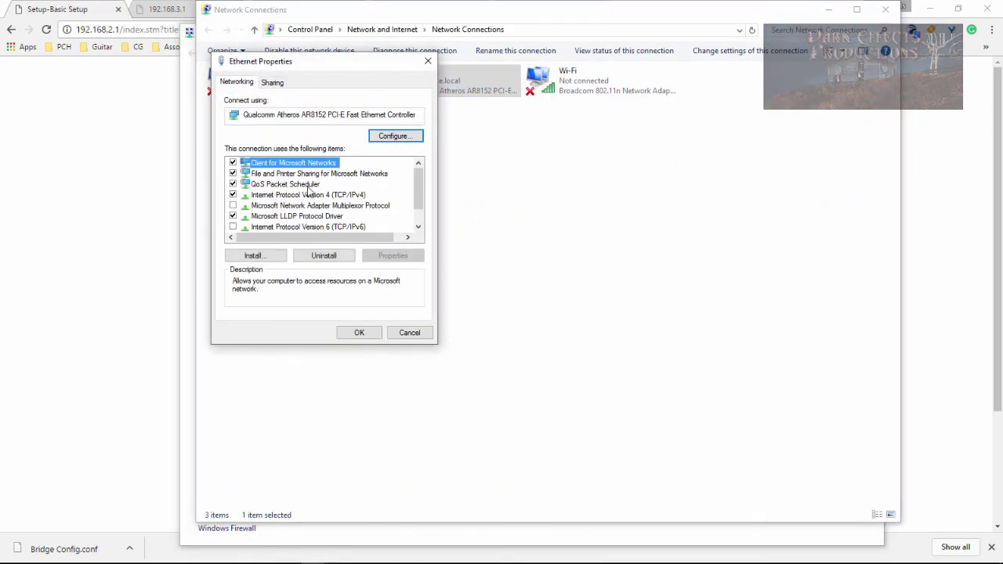
pyautogui.doubleClick(306, 194)
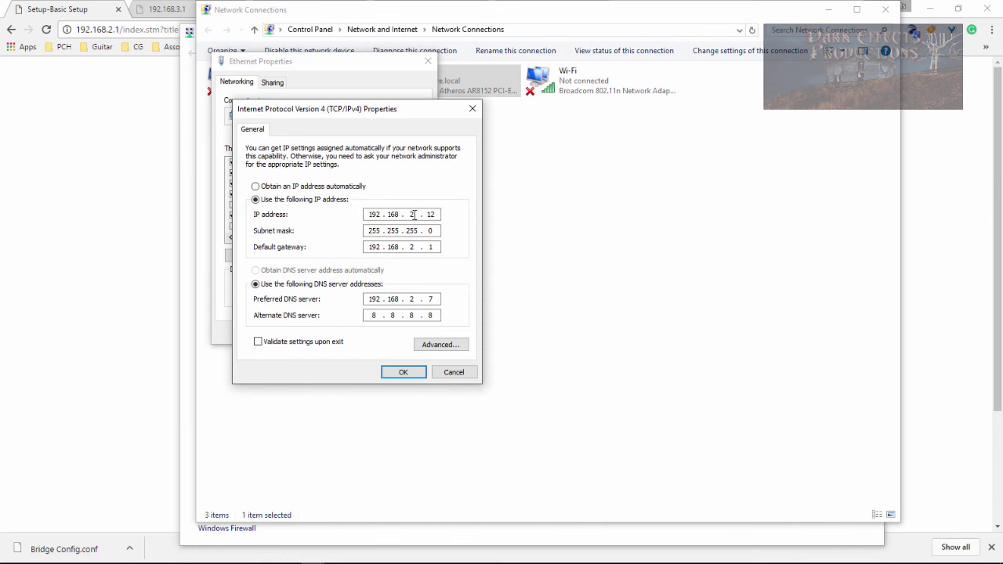
pyautogui.click(458, 374)
pyautogui.click(409, 333)
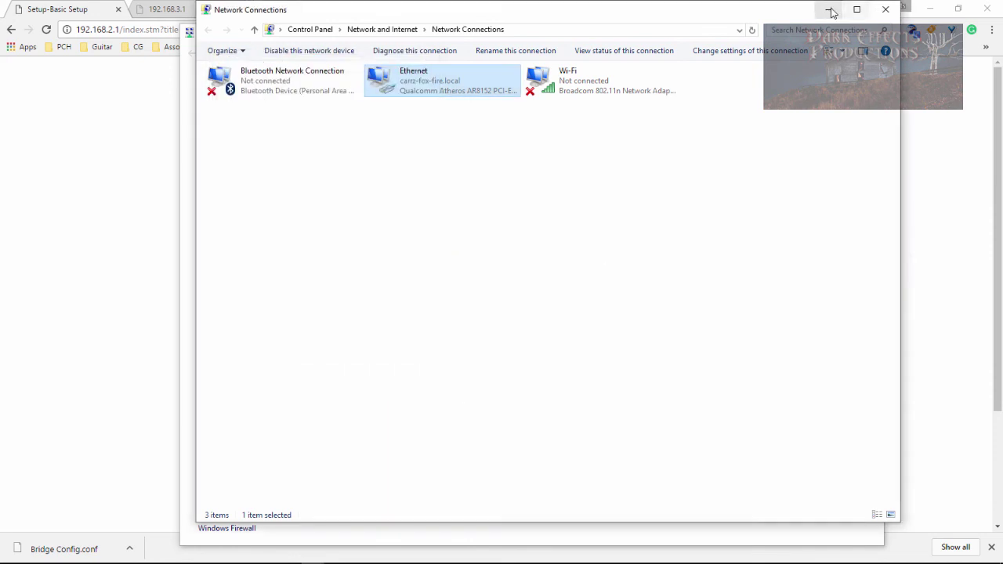
pyautogui.rightClick(429, 82)
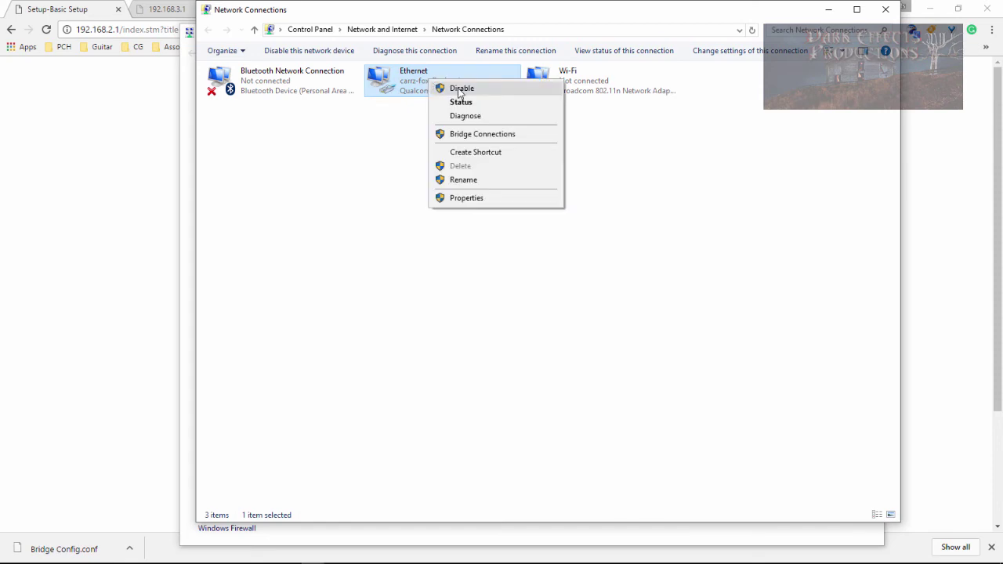
pyautogui.click(681, 125)
pyautogui.click(830, 9)
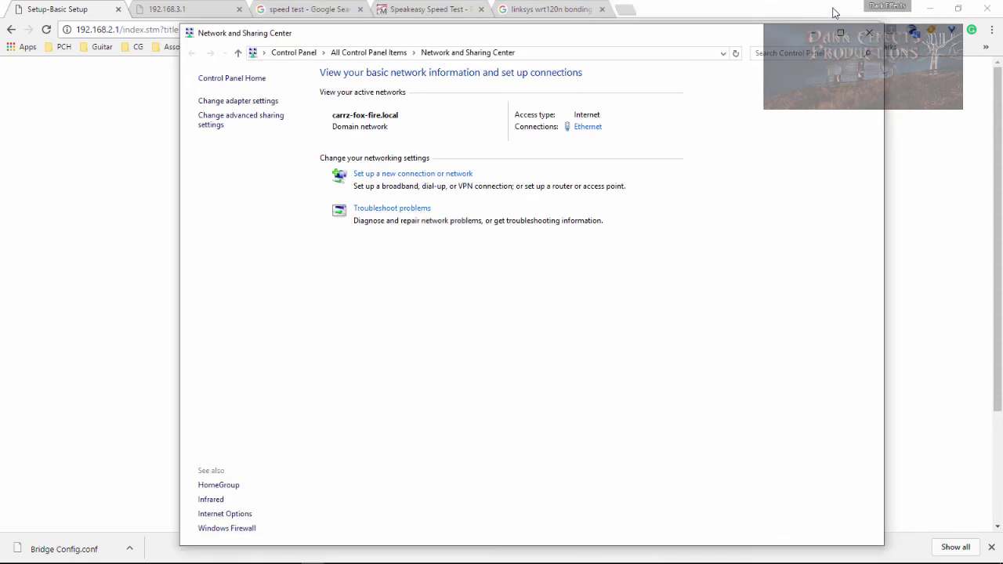
pyautogui.click(868, 33)
# Return to the Speakeasy Speed Test and run another test against Atlanta, GA.
pyautogui.click(427, 9)
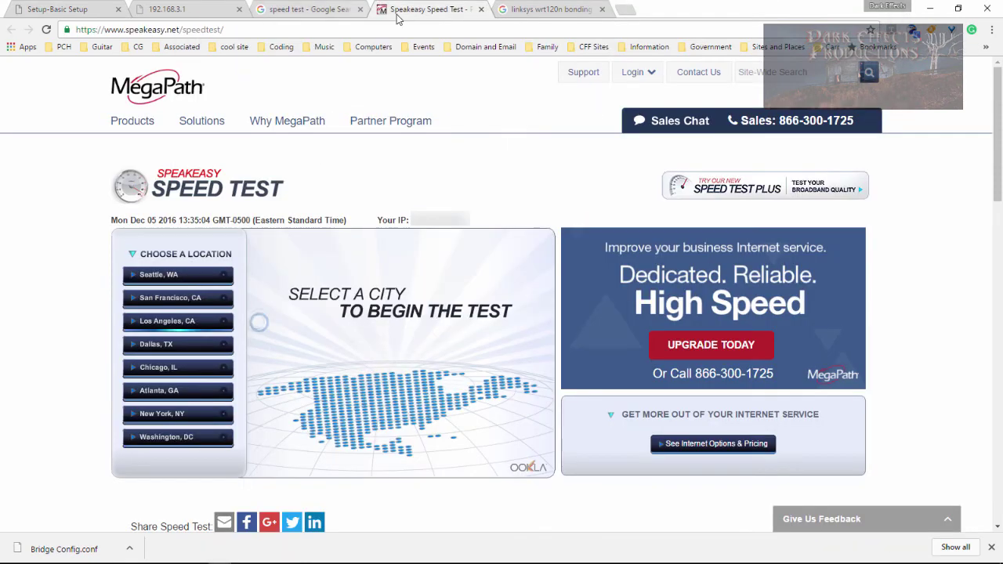
pyautogui.click(172, 390)
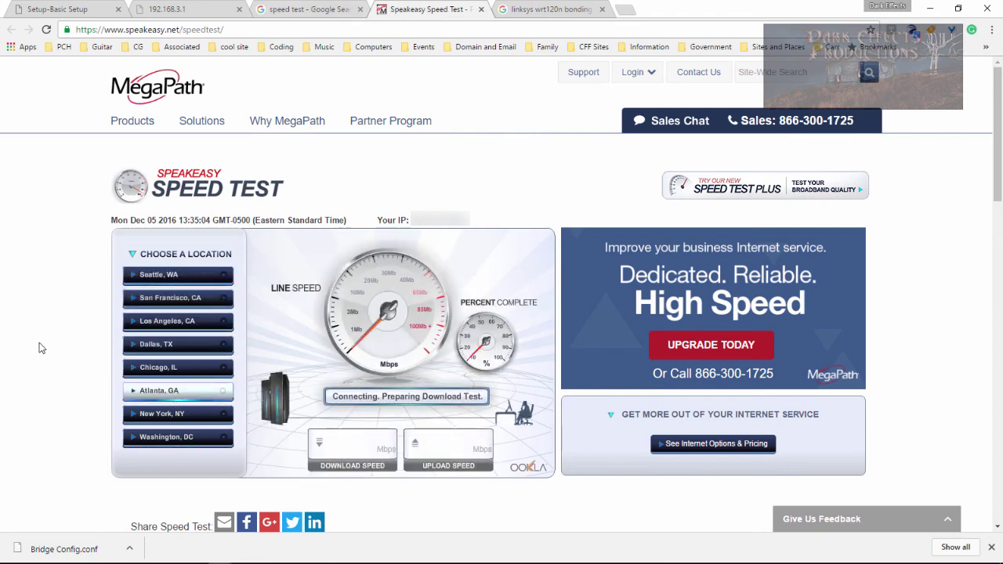